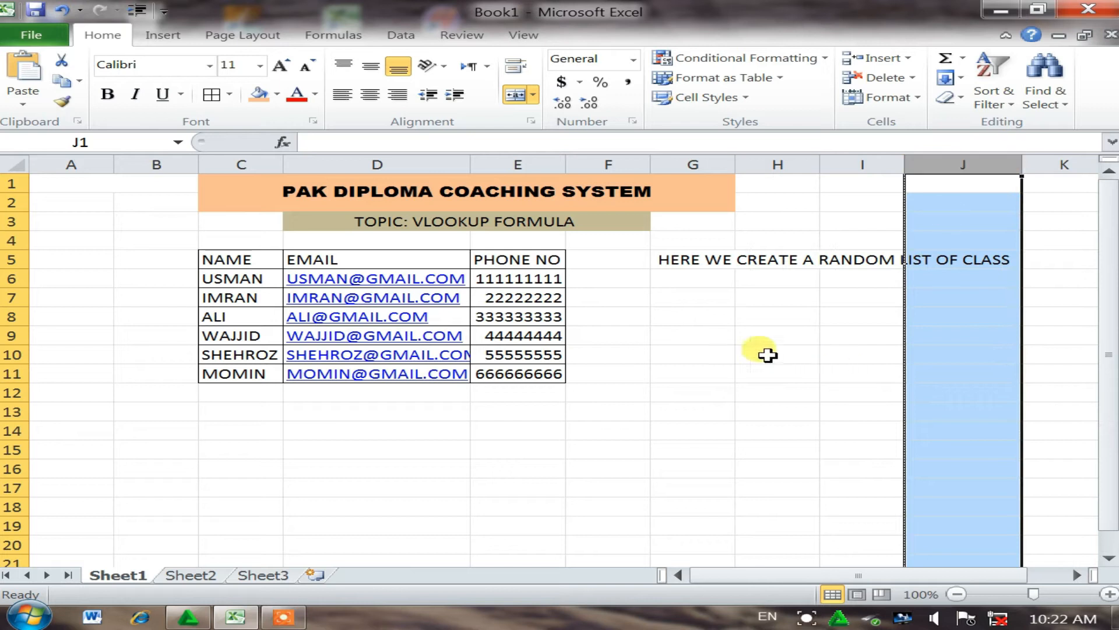
# Step: Merge and center cells G6:J6 and enter the text "WE WANT A DATA" in the merged cell
pyautogui.moveTo(672, 276); pyautogui.dragTo(942, 268)
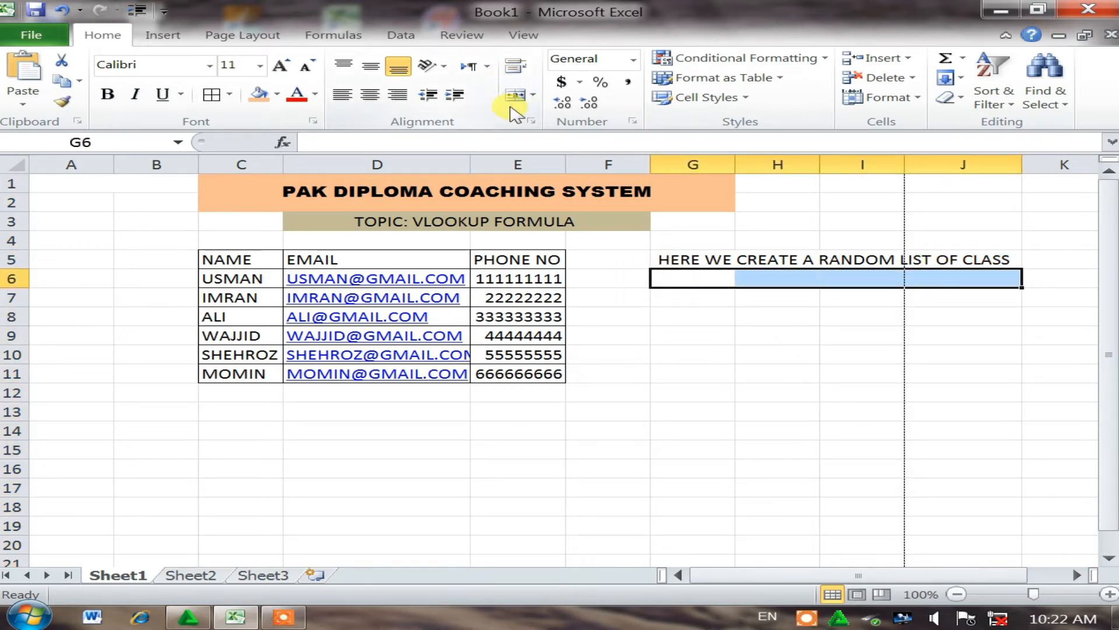
pyautogui.click(516, 95)
pyautogui.doubleClick(720, 278)
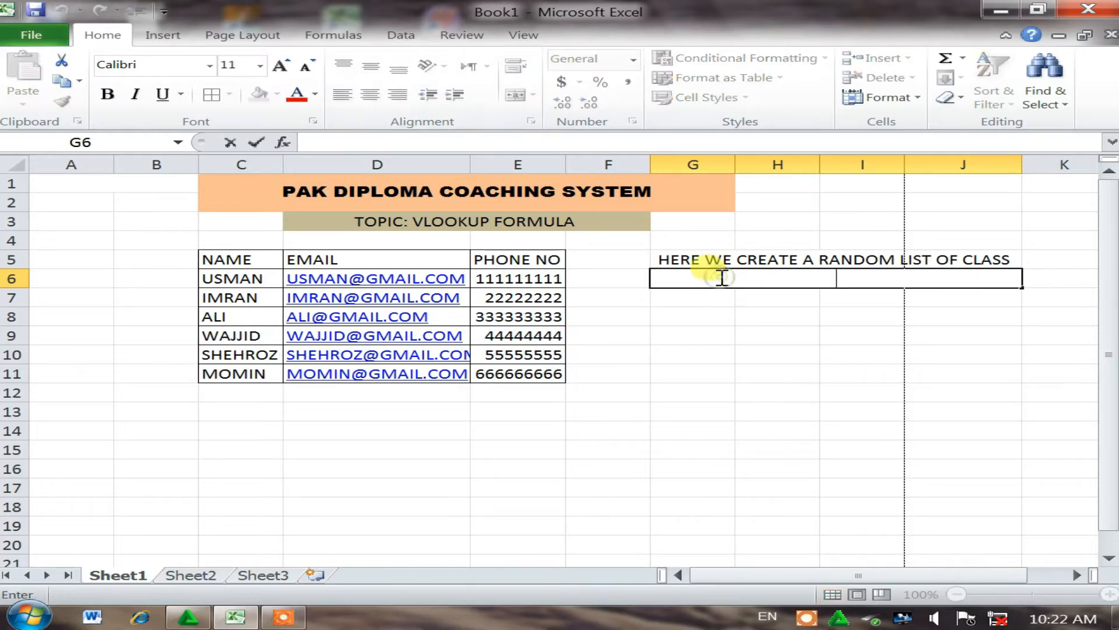
pyautogui.write('WE WANT')
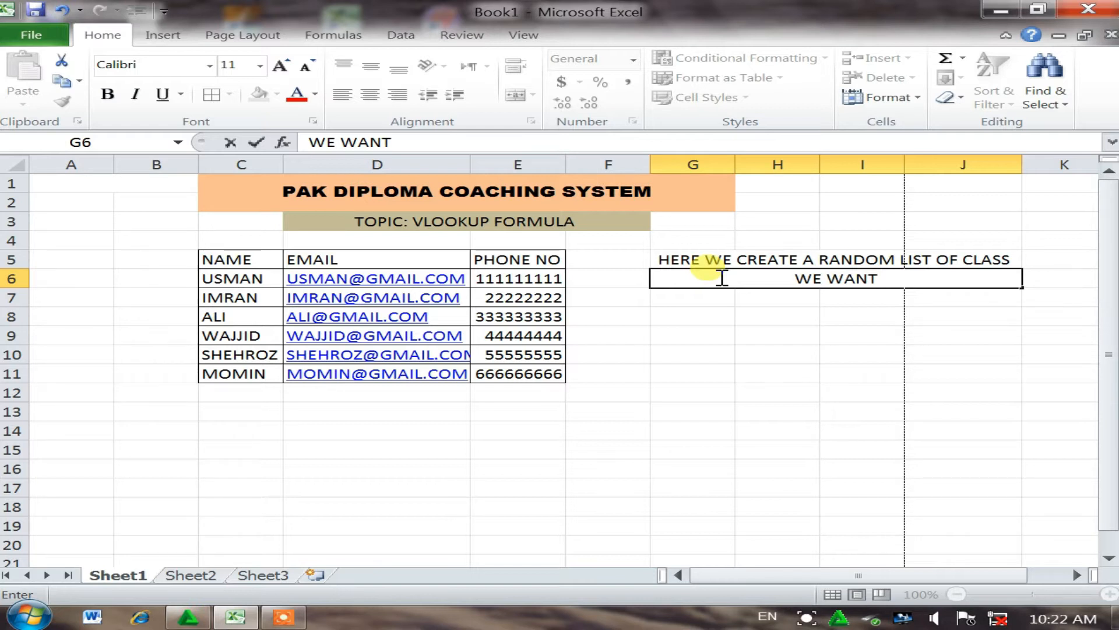
pyautogui.write('S')
pyautogui.press('BackSpace')
pyautogui.write('DAT')
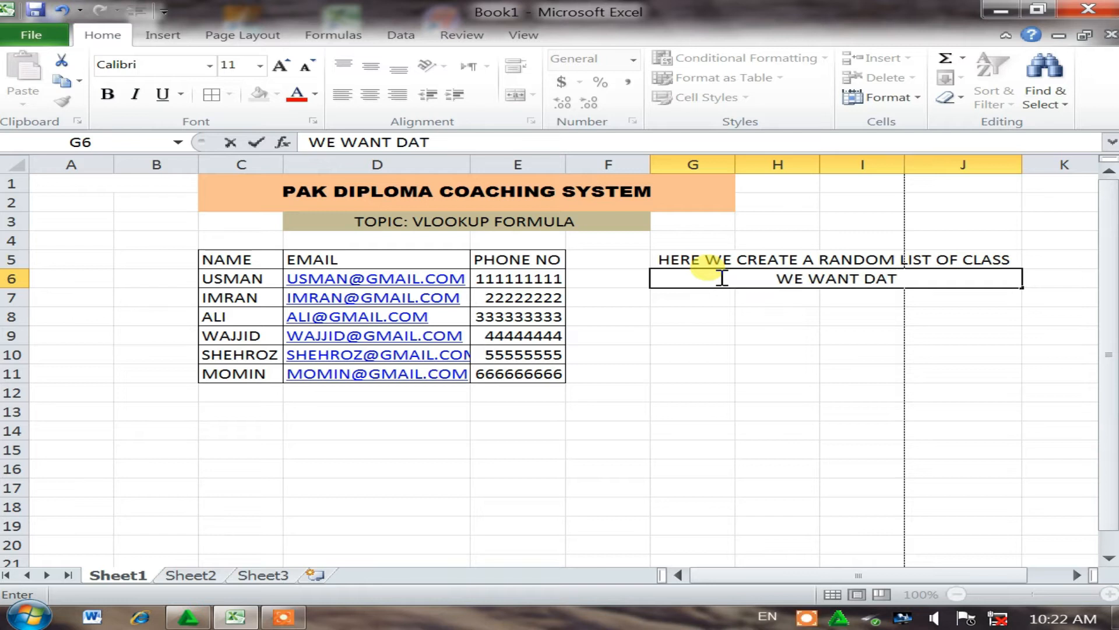
pyautogui.press('BackSpace')
pyautogui.press('BackSpace')
pyautogui.press('BackSpace')
pyautogui.write('A DATA')
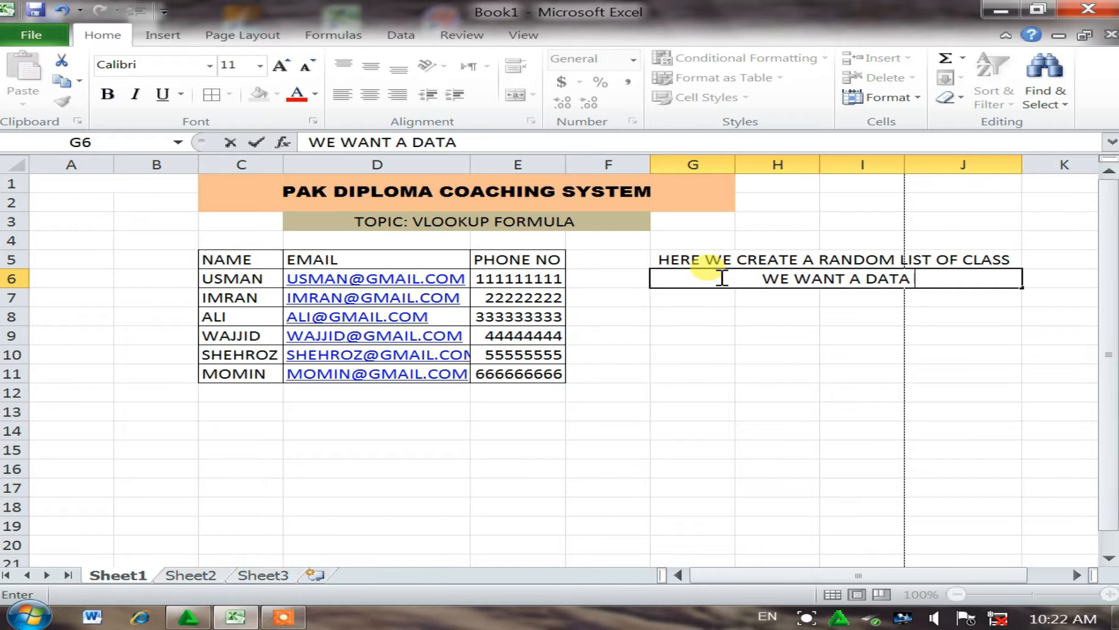
pyautogui.press('Left')
pyautogui.press('Left')
pyautogui.press('Left')
pyautogui.press('Left')
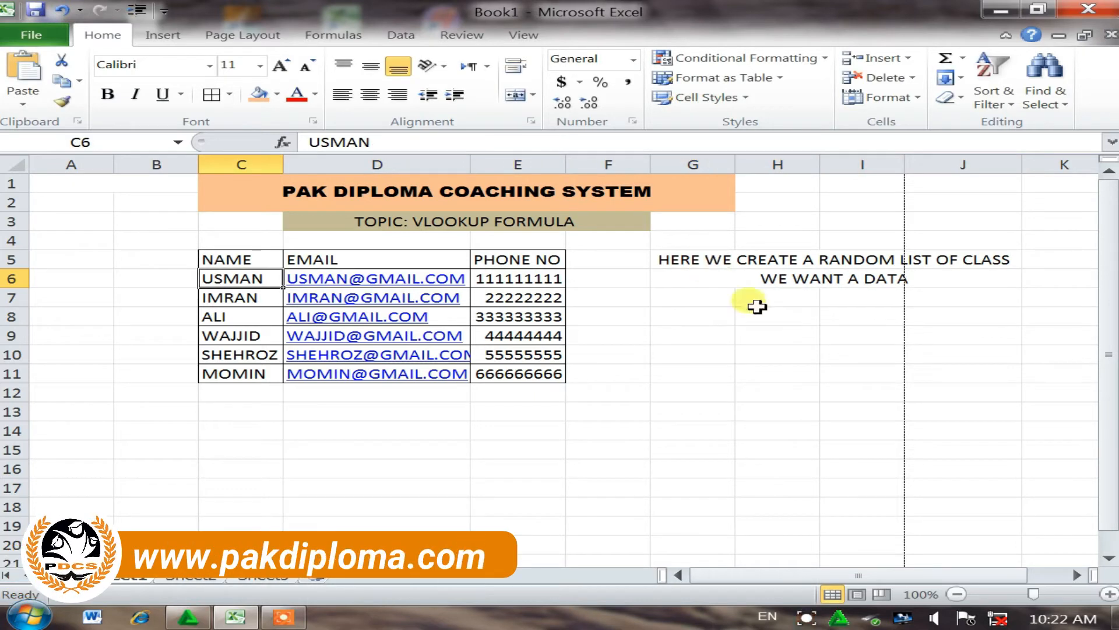
# Step: Reword the note in merged cell G6 to "WE WANT DATA OF ANYONE STUDENT BETWEEN THEM"
pyautogui.click(863, 279)
pyautogui.doubleClick(907, 280)
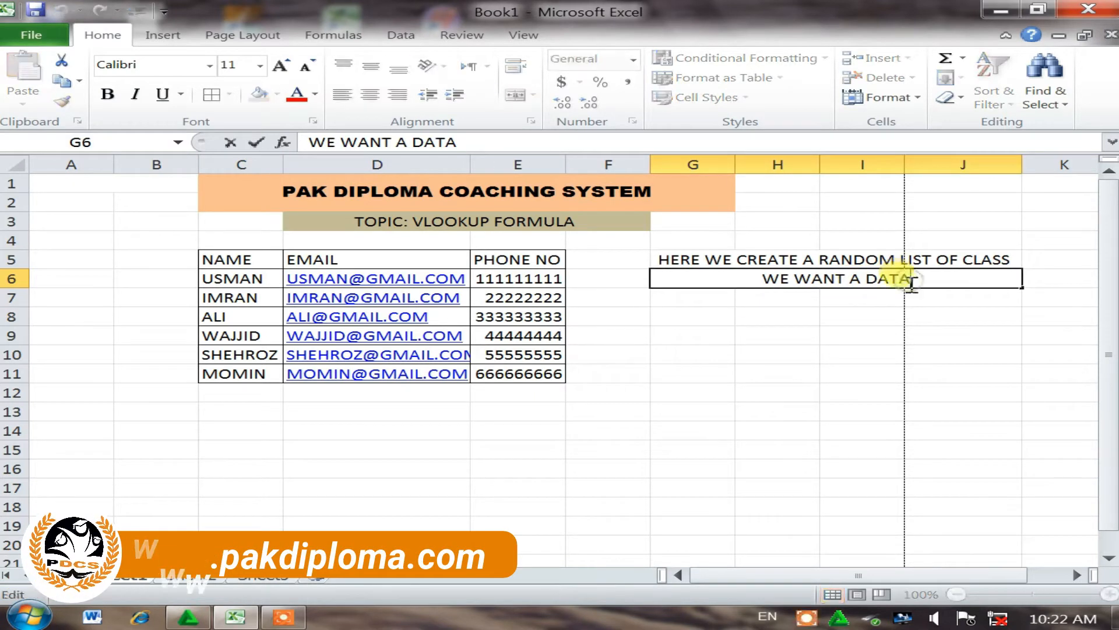
pyautogui.press('BackSpace')
pyautogui.press('BackSpace')
pyautogui.press('BackSpace')
pyautogui.press('BackSpace')
pyautogui.press('BackSpace')
pyautogui.press('BackSpace')
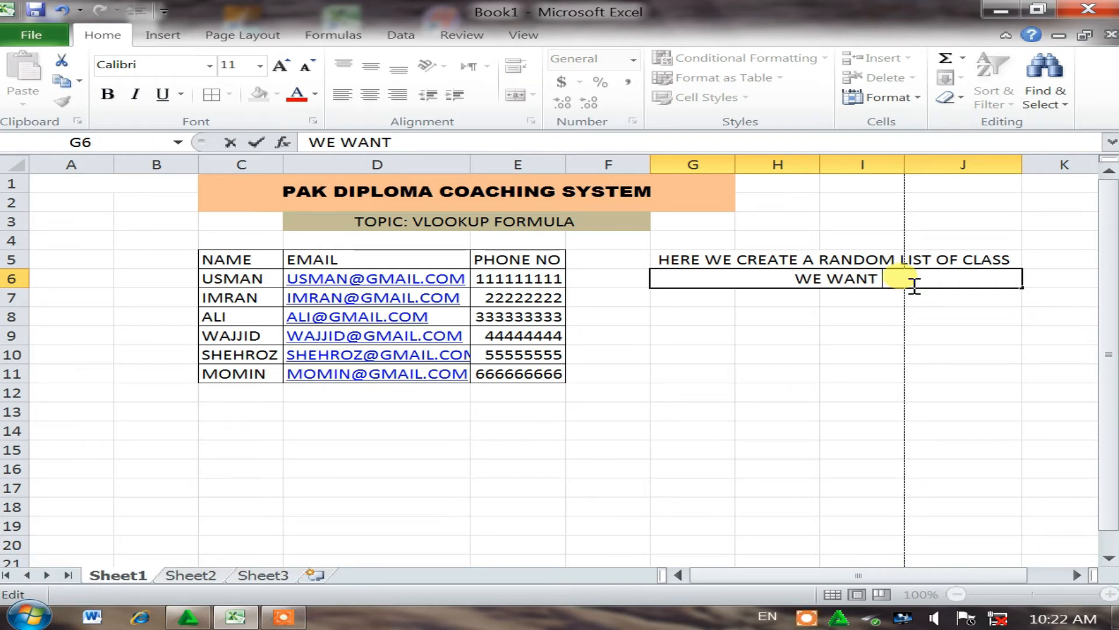
pyautogui.write('DATA')
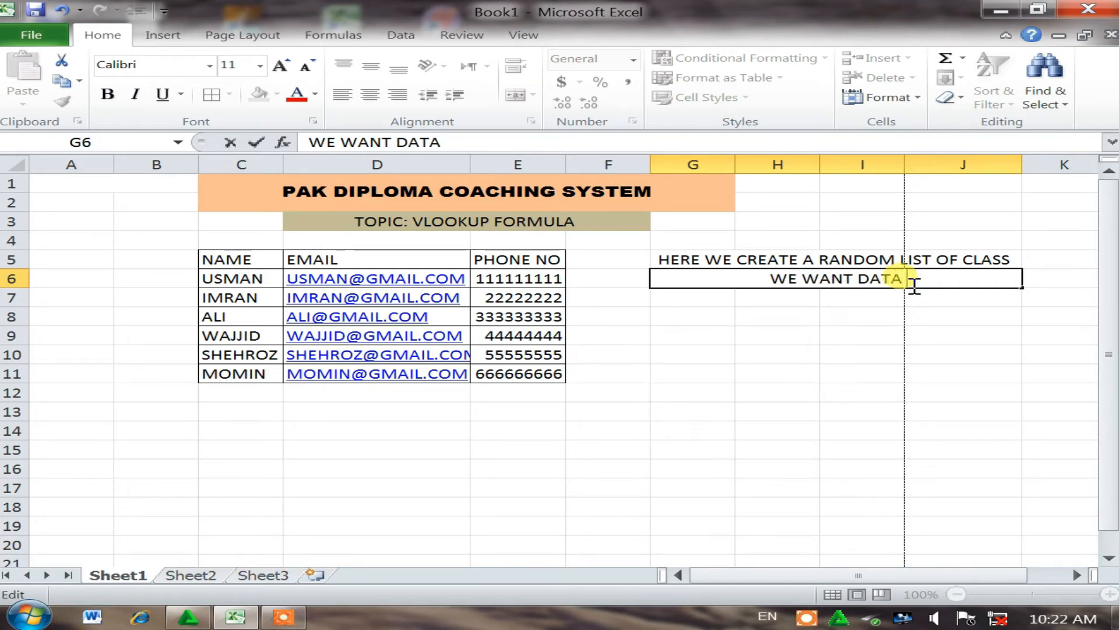
pyautogui.write(' OF')
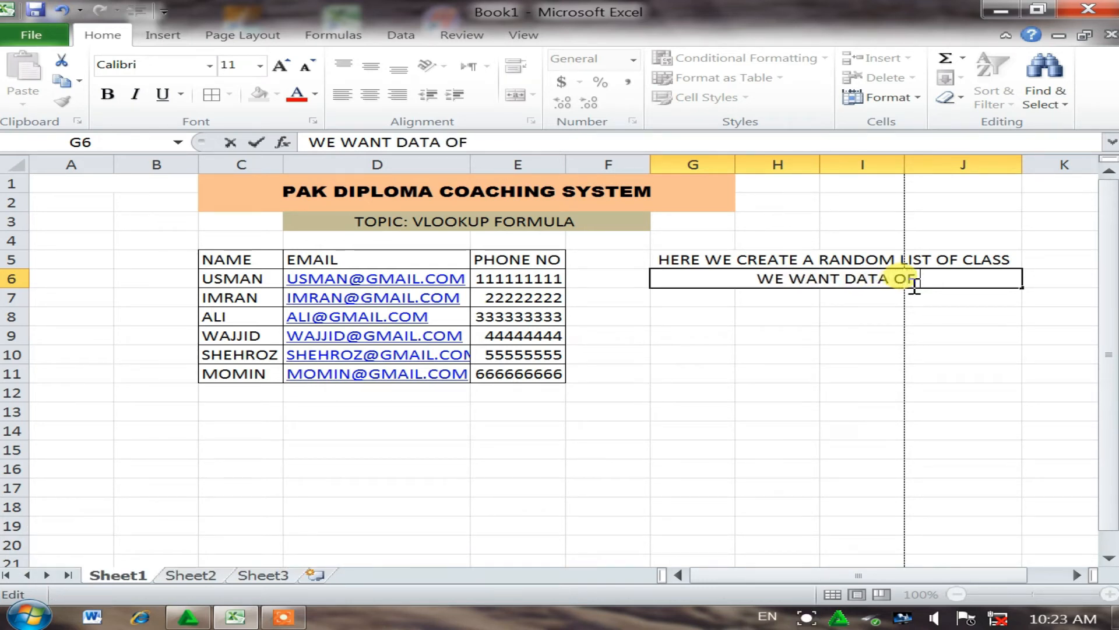
pyautogui.write(' ANY ONE')
pyautogui.press('BackSpace')
pyautogui.write('E STU')
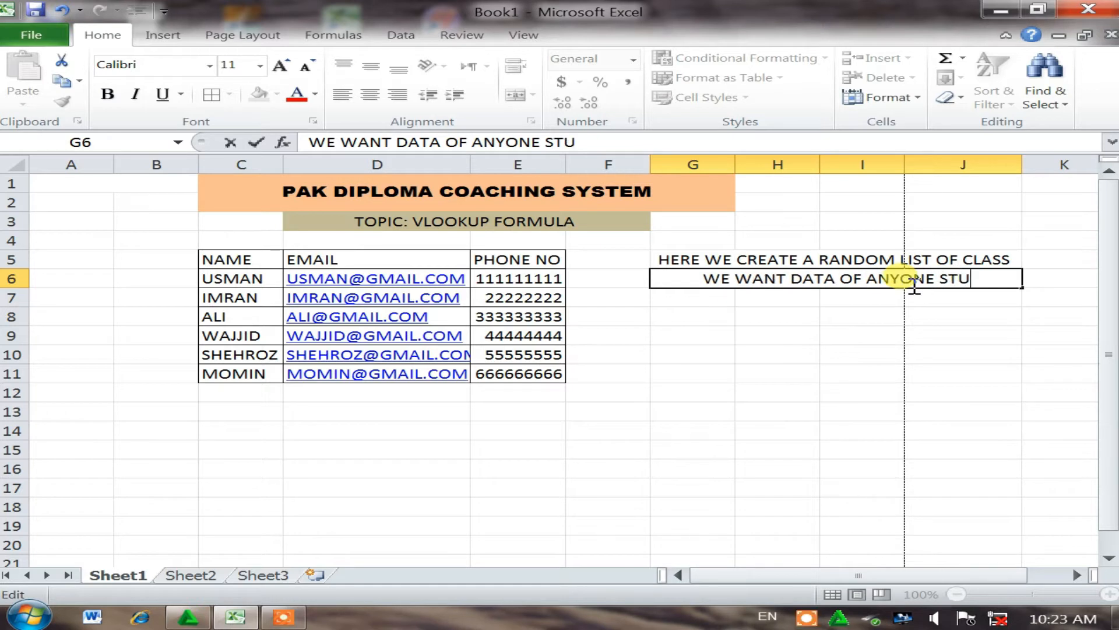
pyautogui.write('DENT')
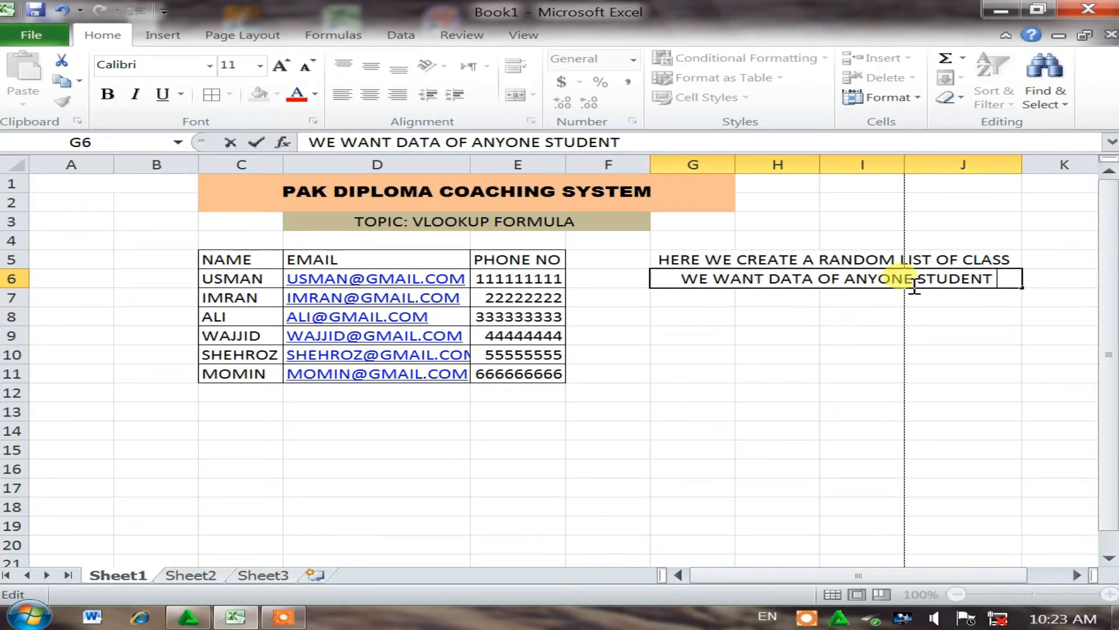
pyautogui.write(' BETWEEN T')
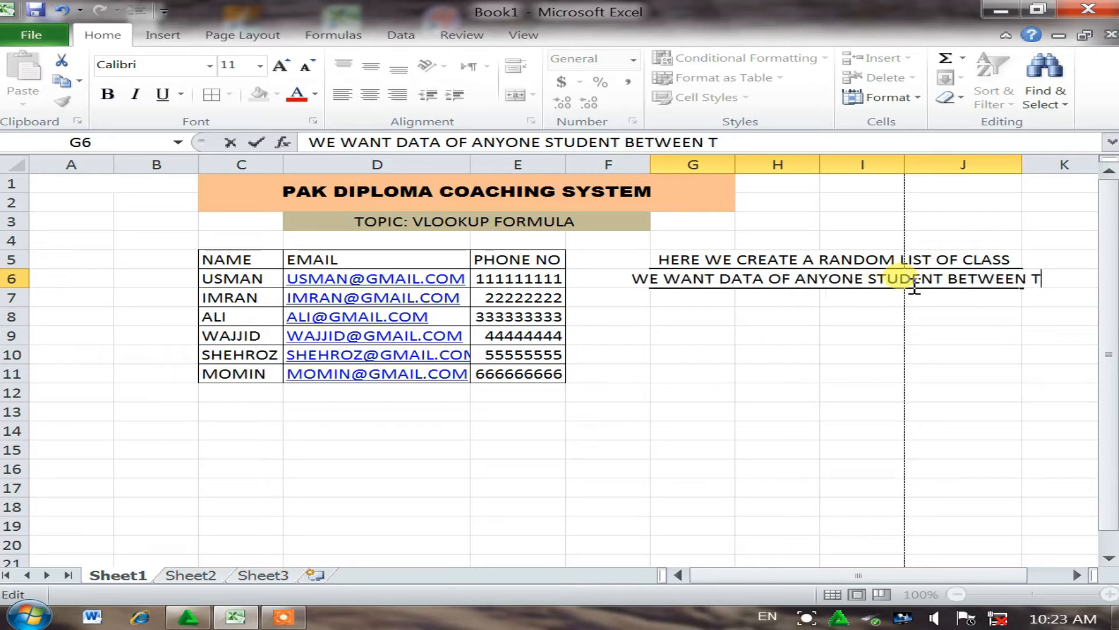
pyautogui.write('HEM')
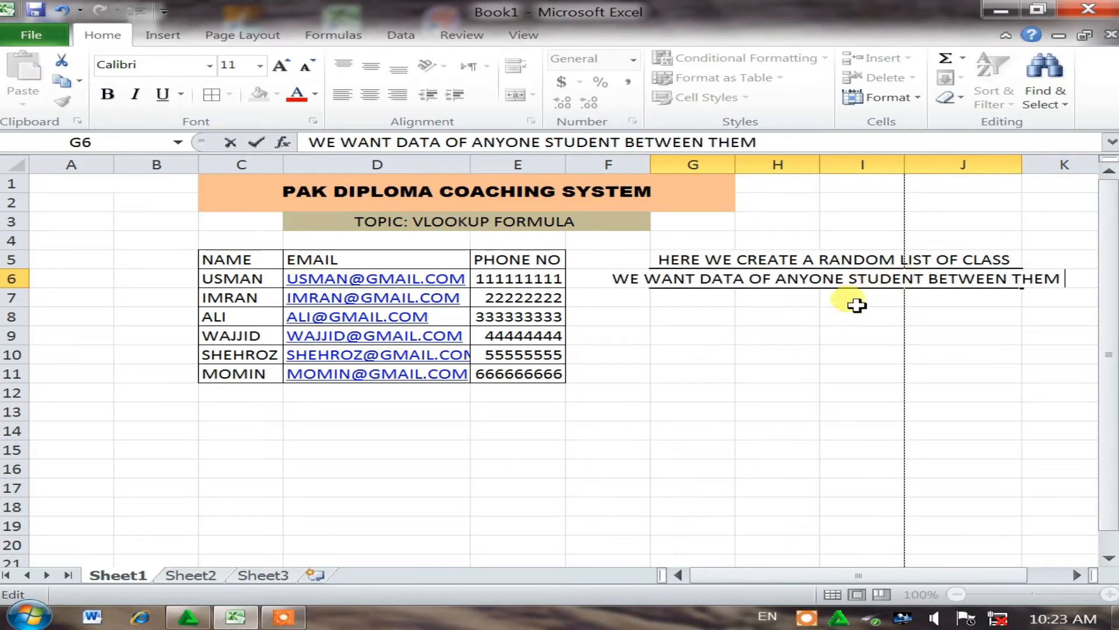
# Step: Widen column J to make more room for the note in row 6, and narrow column F
pyautogui.click(1026, 165)
pyautogui.moveTo(1022, 165); pyautogui.dragTo(1080, 167)
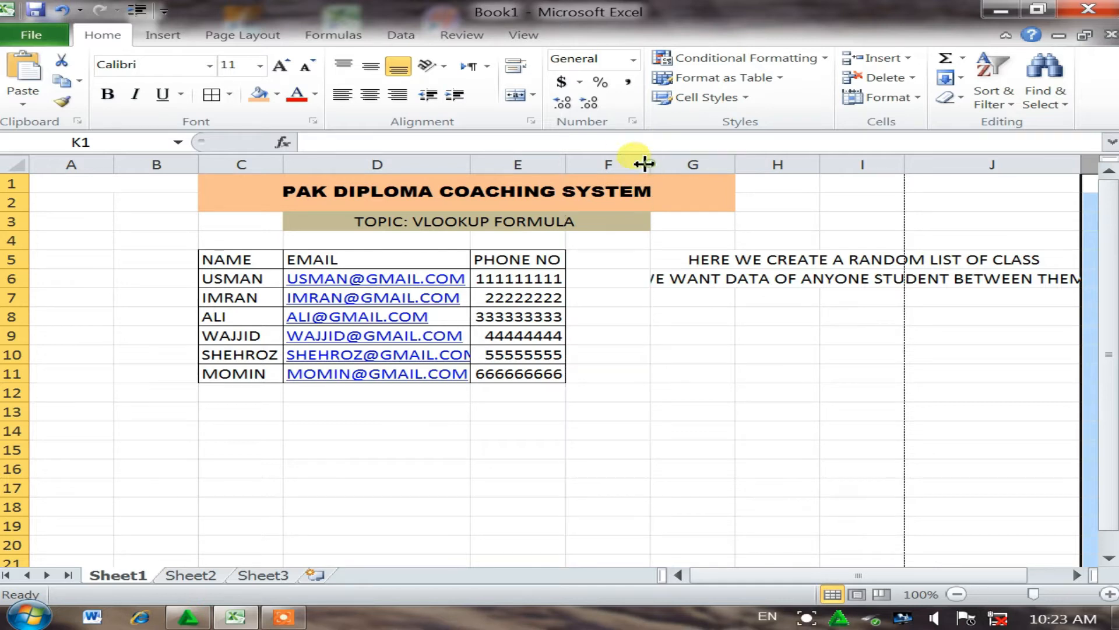
pyautogui.click(715, 284)
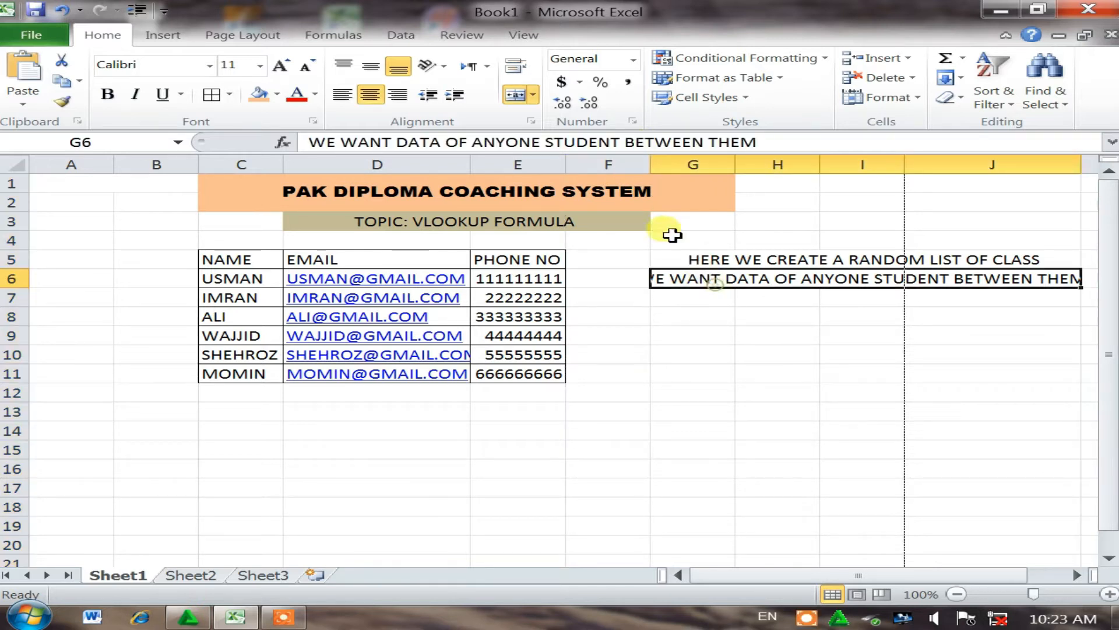
pyautogui.moveTo(647, 165); pyautogui.dragTo(612, 166)
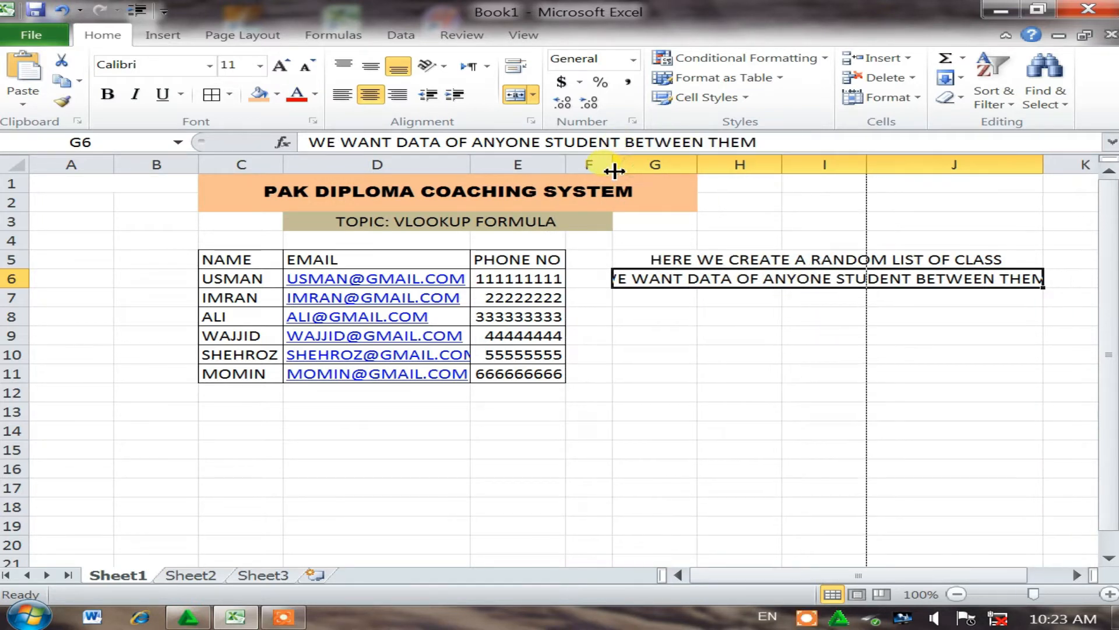
pyautogui.doubleClick(749, 278)
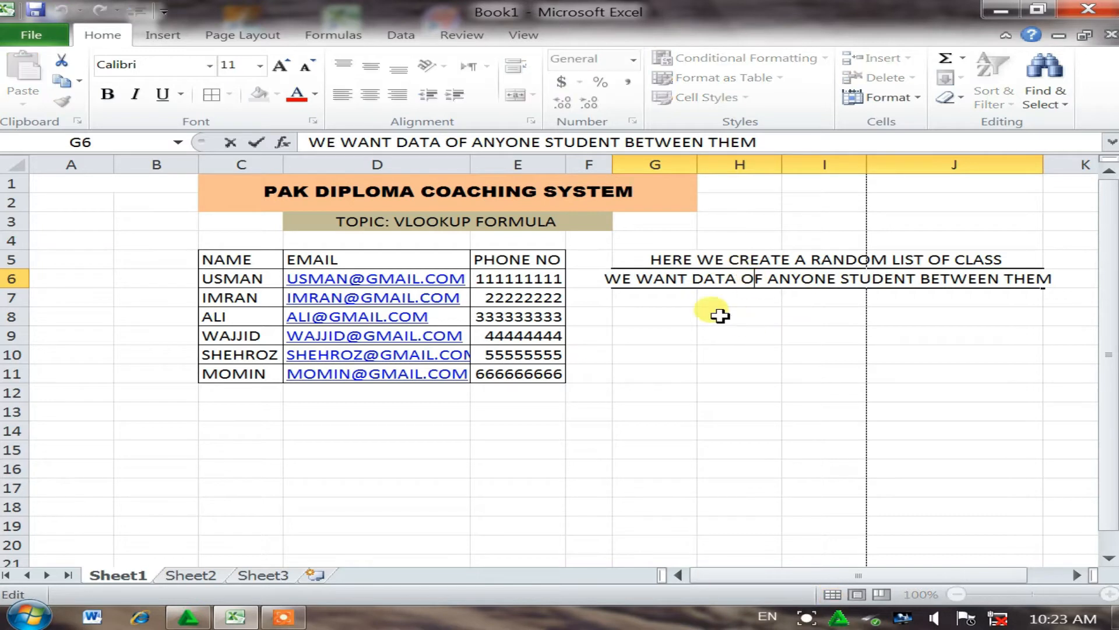
pyautogui.press('Return')
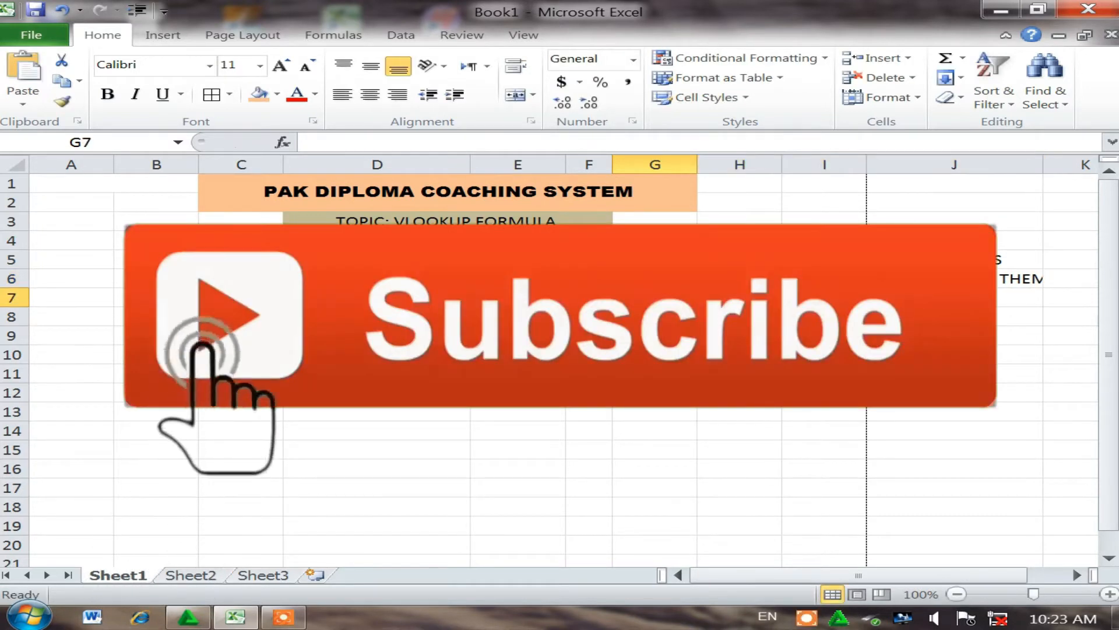
# Step: Merge and center cells G7:J7 and enter the text "FOR THIS PURPOSE WE USE VLOOKUP"
pyautogui.moveTo(653, 298); pyautogui.dragTo(961, 297)
pyautogui.click(516, 94)
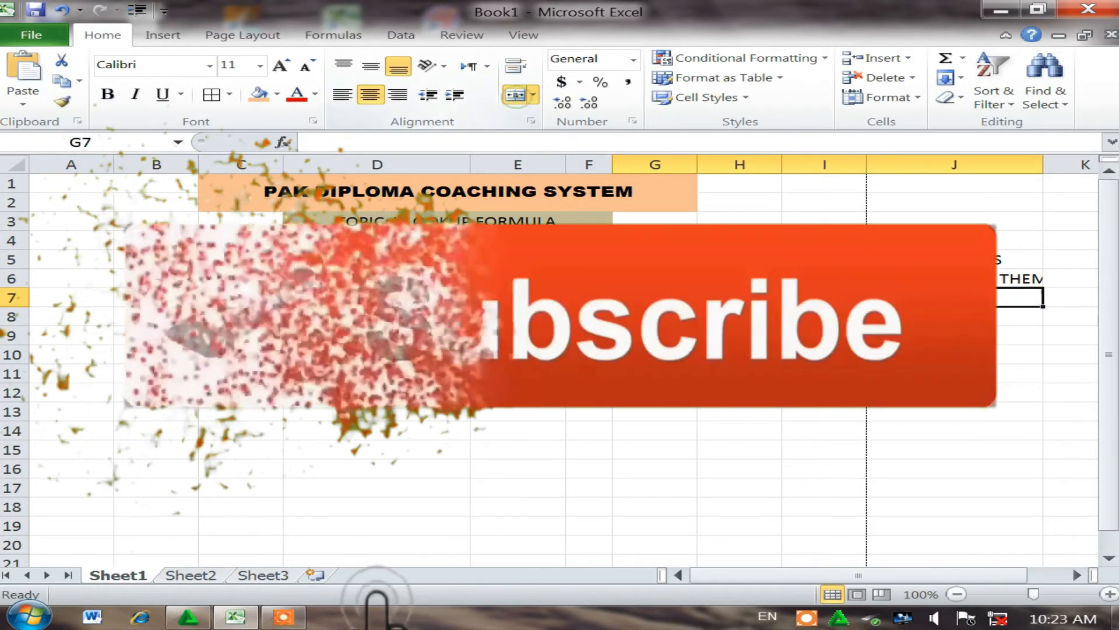
pyautogui.write('F')
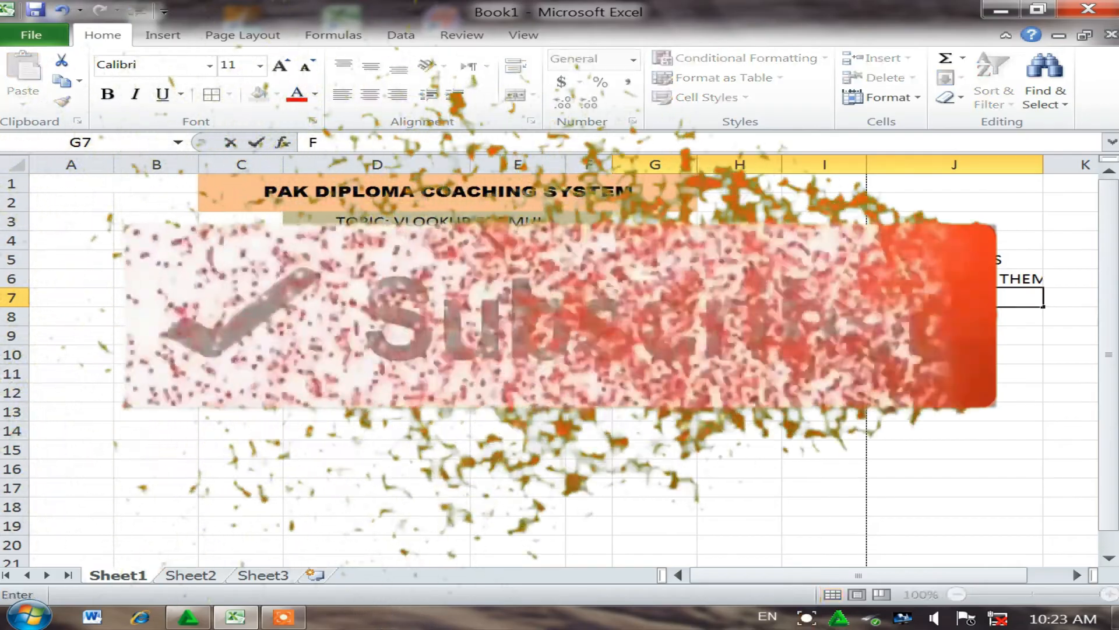
pyautogui.write('OR THIS P')
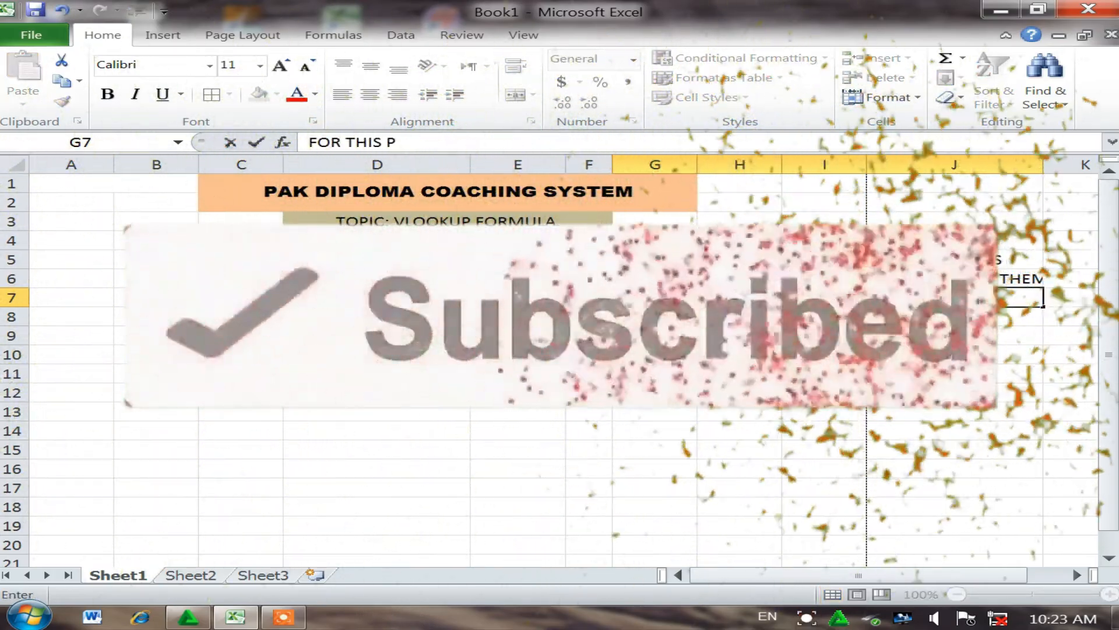
pyautogui.write('URPOSE')
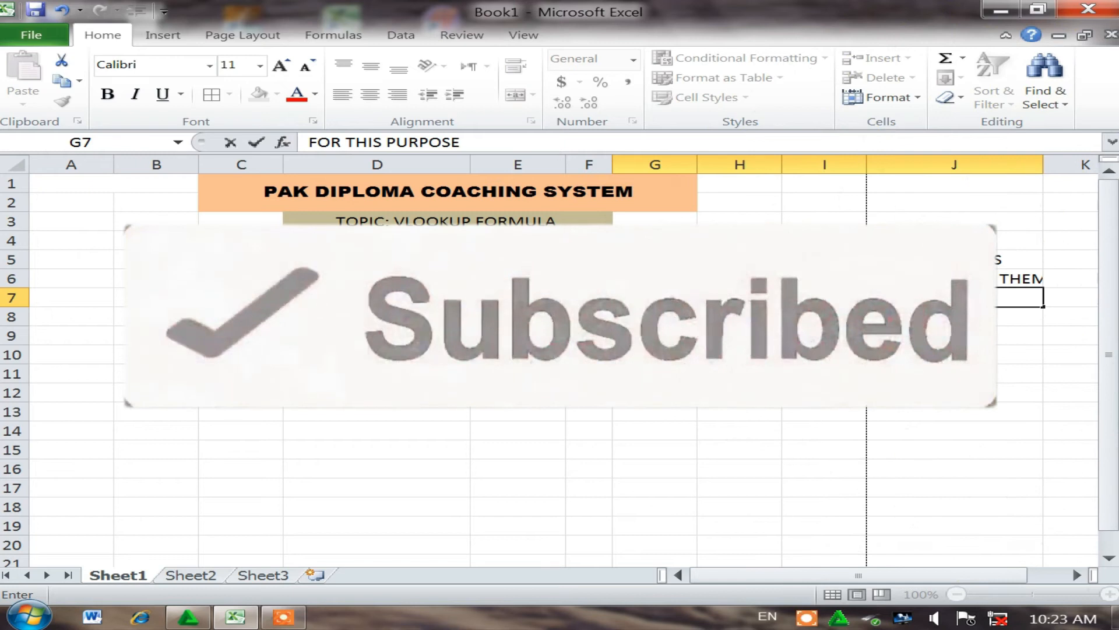
pyautogui.write(' WE USE')
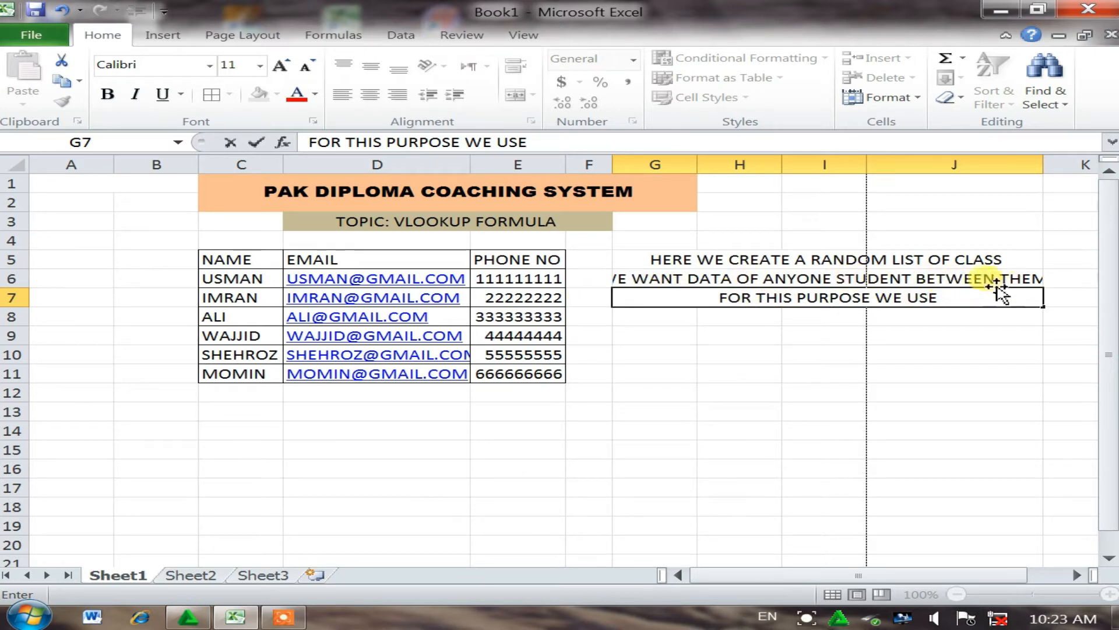
pyautogui.click(961, 302)
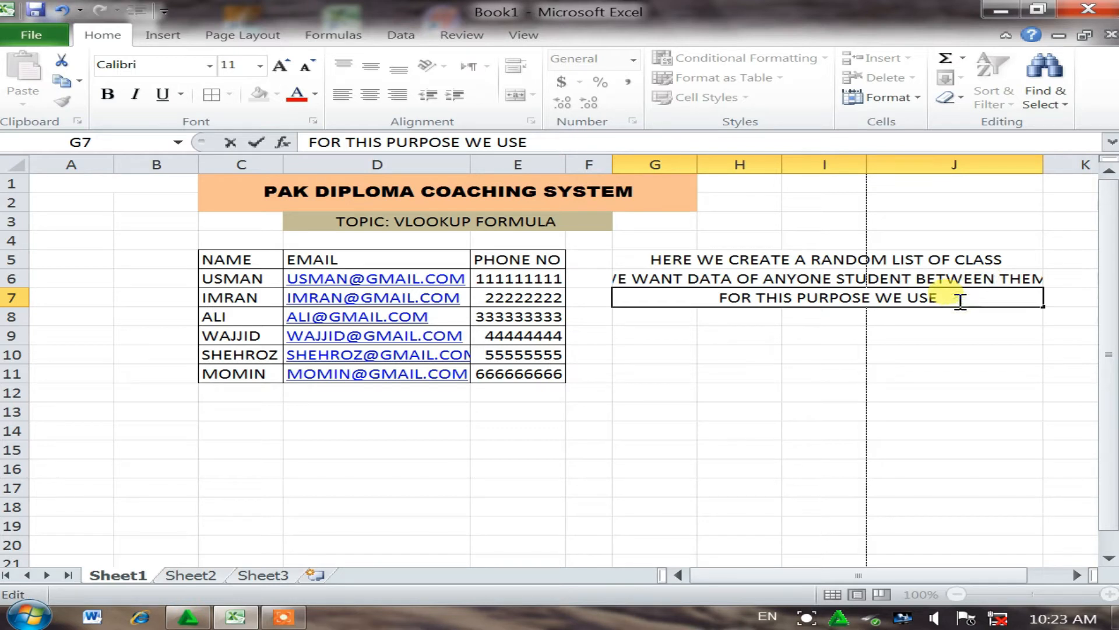
pyautogui.write('VLOOKUP')
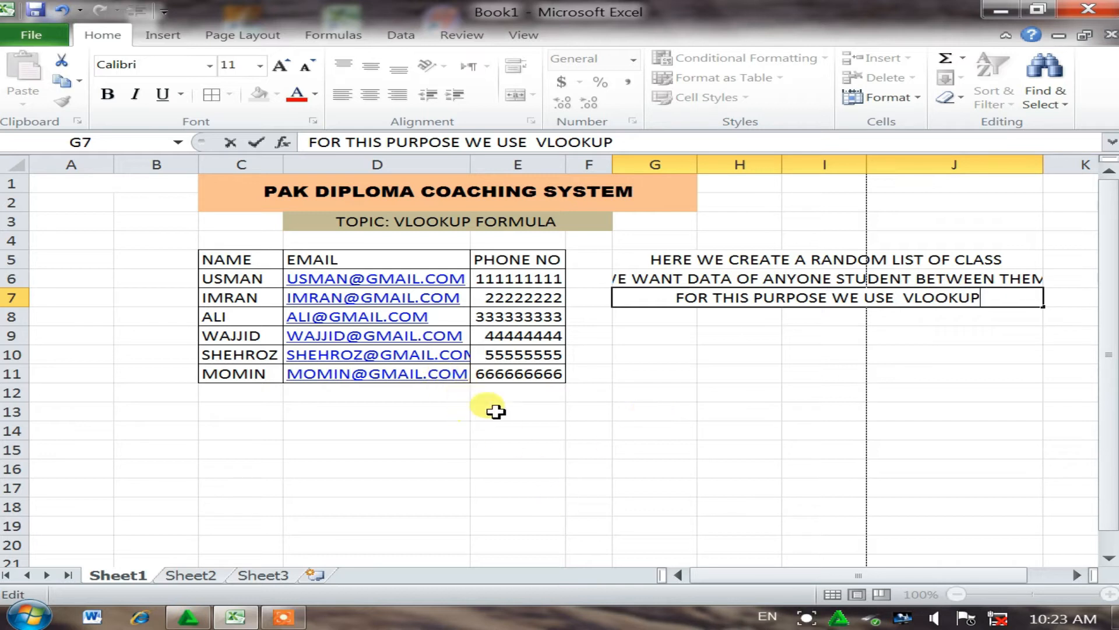
# Step: Enter the student name from row 7 of the list in cell E13 as the lookup value
pyautogui.click(501, 410)
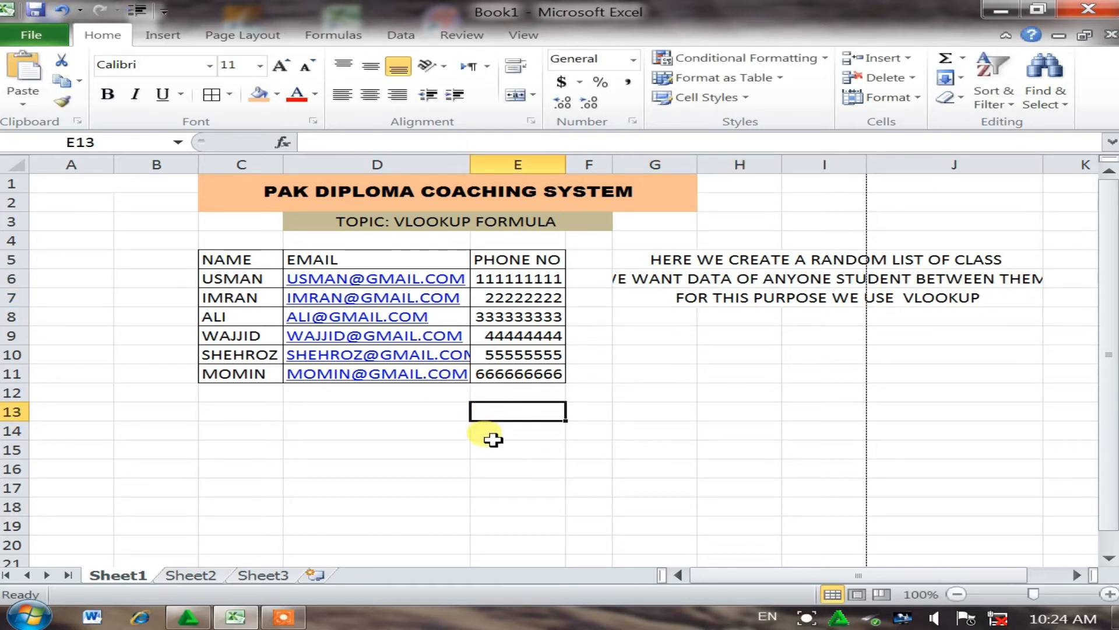
pyautogui.write('USMA')
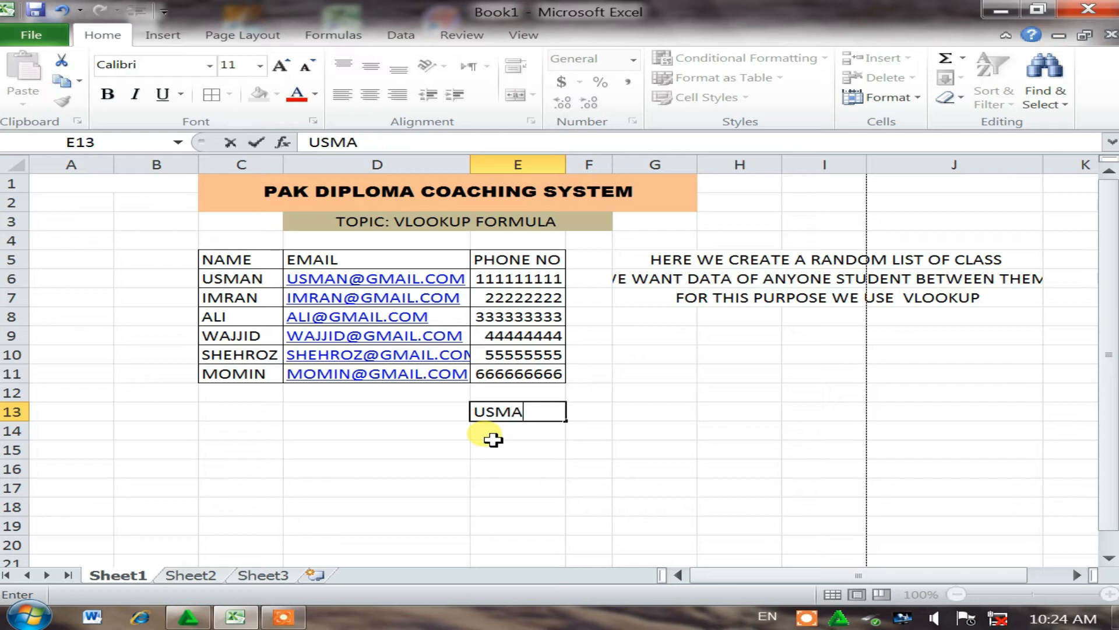
pyautogui.press('BackSpace')
pyautogui.press('BackSpace')
pyautogui.press('BackSpace')
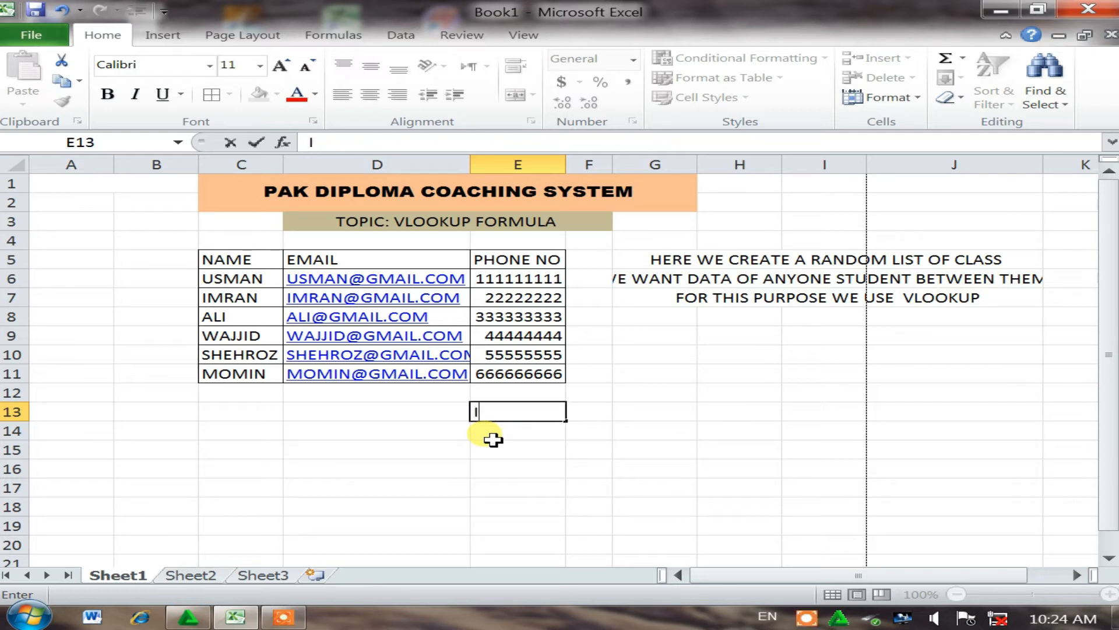
pyautogui.write('IMRAN')
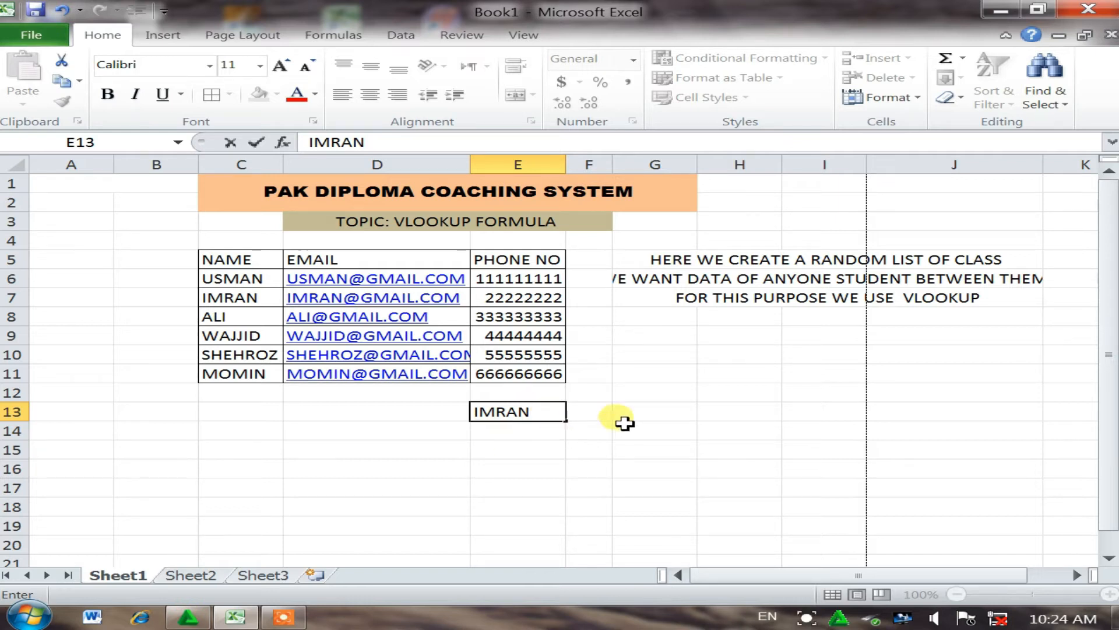
pyautogui.click(598, 422)
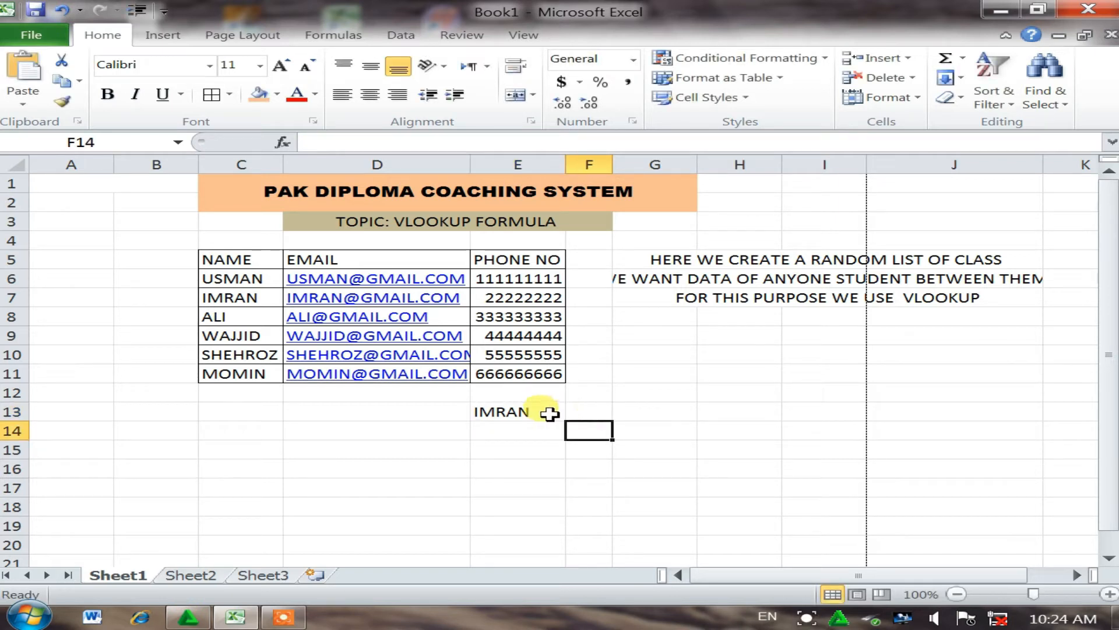
# Step: Start a VLOOKUP formula in cell D13 with E13 as the lookup value and C6:E11 as the table array
pyautogui.click(386, 415)
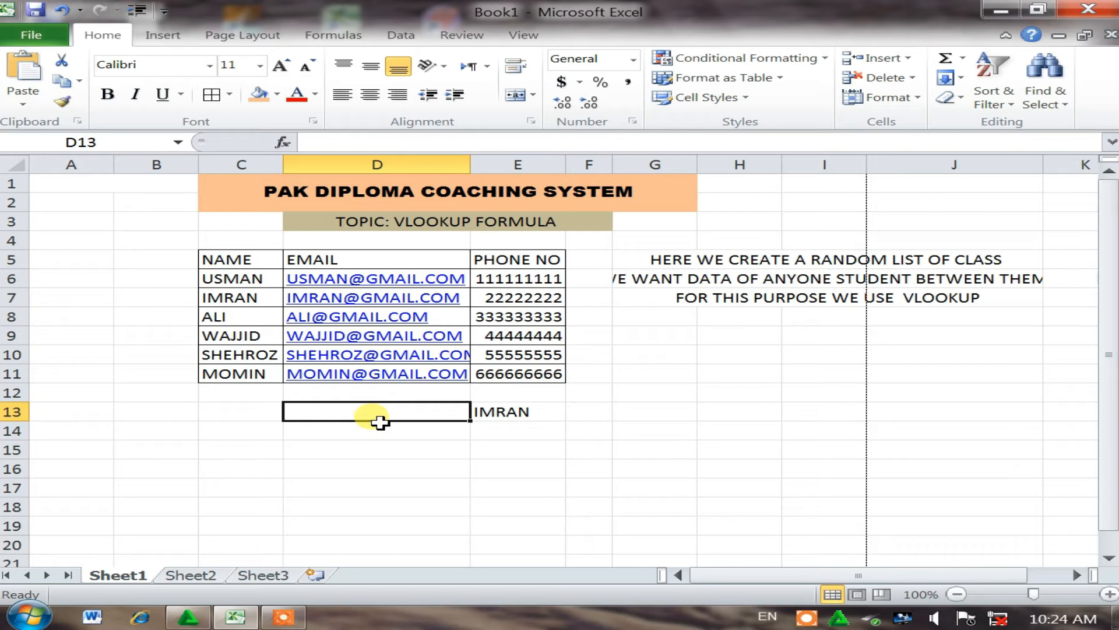
pyautogui.write('=')
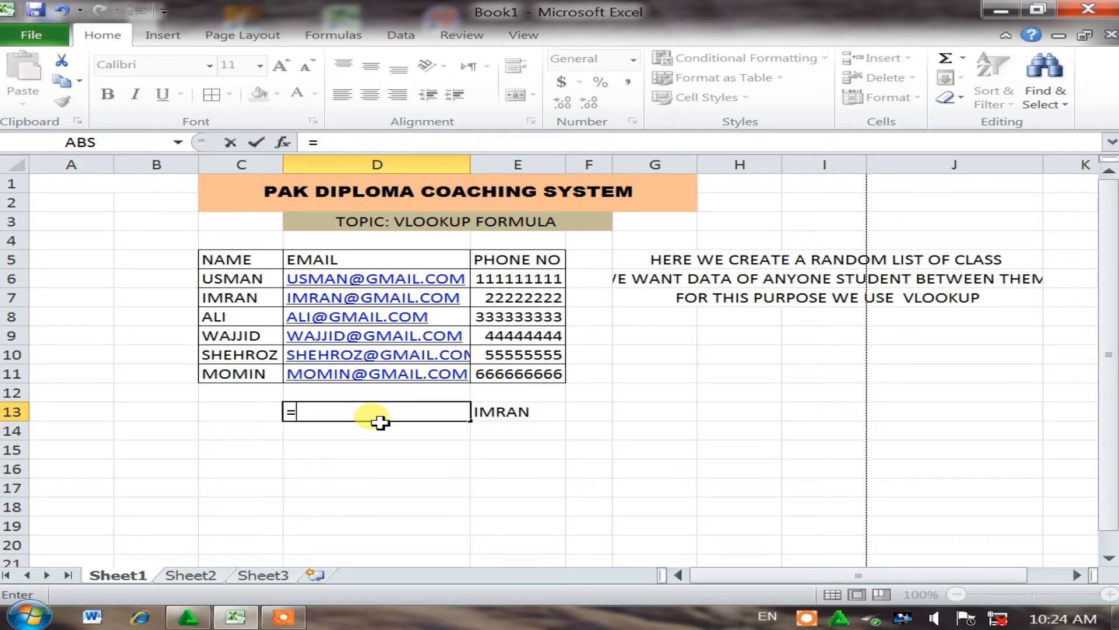
pyautogui.write('VLOOK')
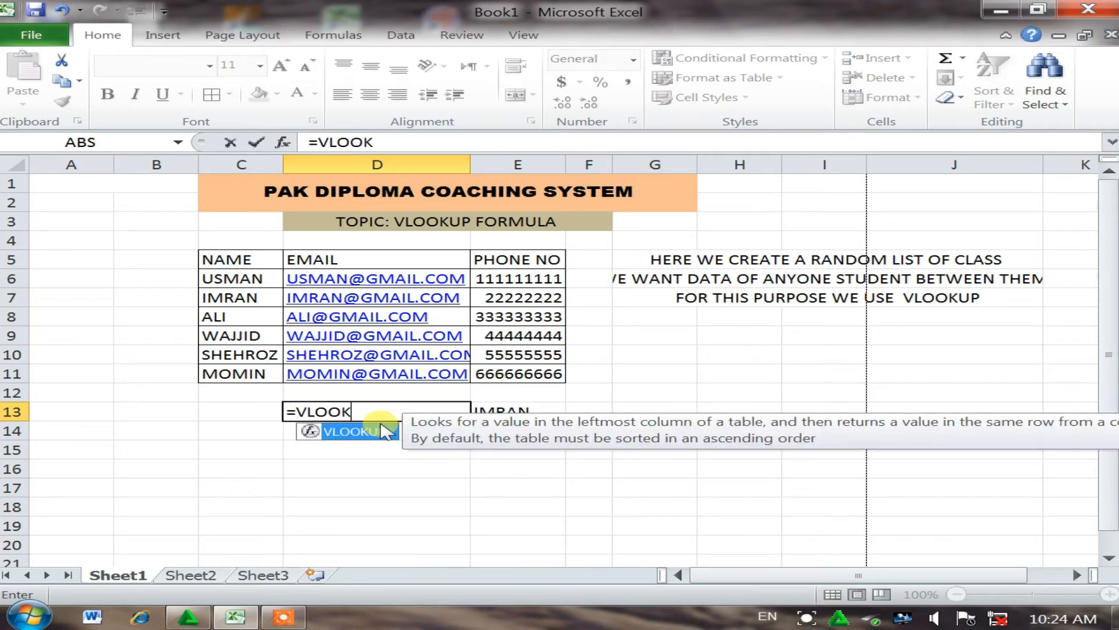
pyautogui.write('UP')
pyautogui.doubleClick(385, 432)
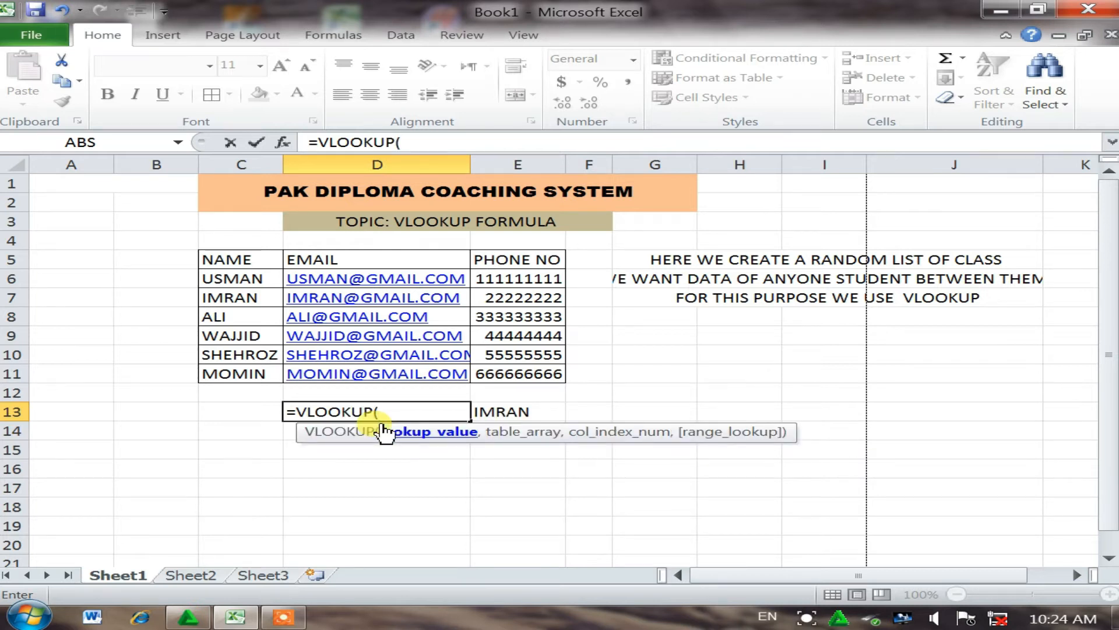
pyautogui.click(507, 413)
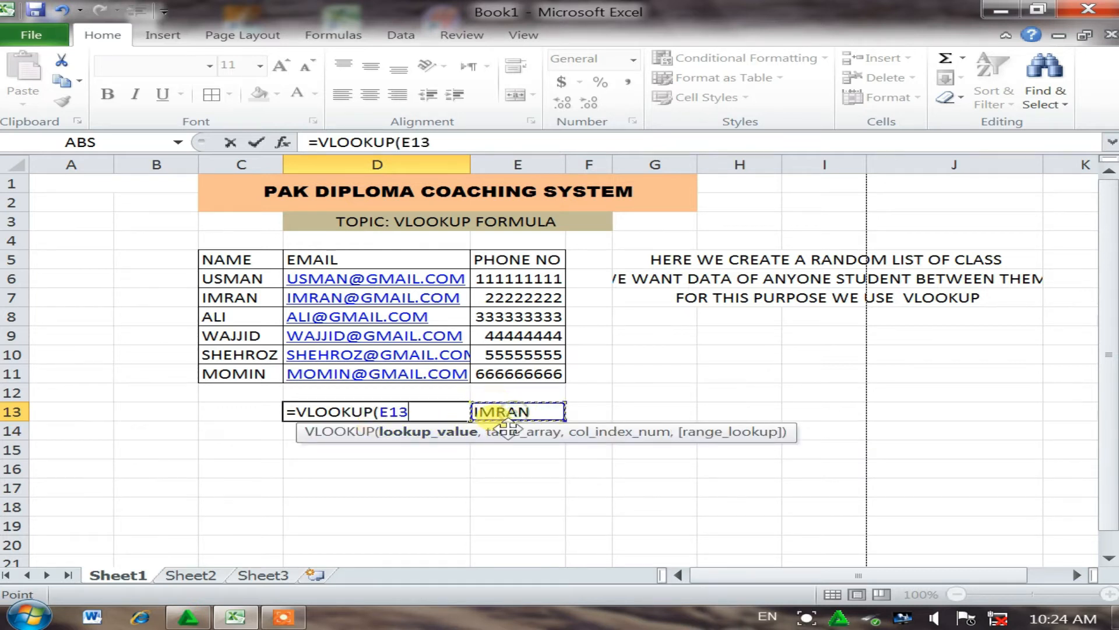
pyautogui.write(',')
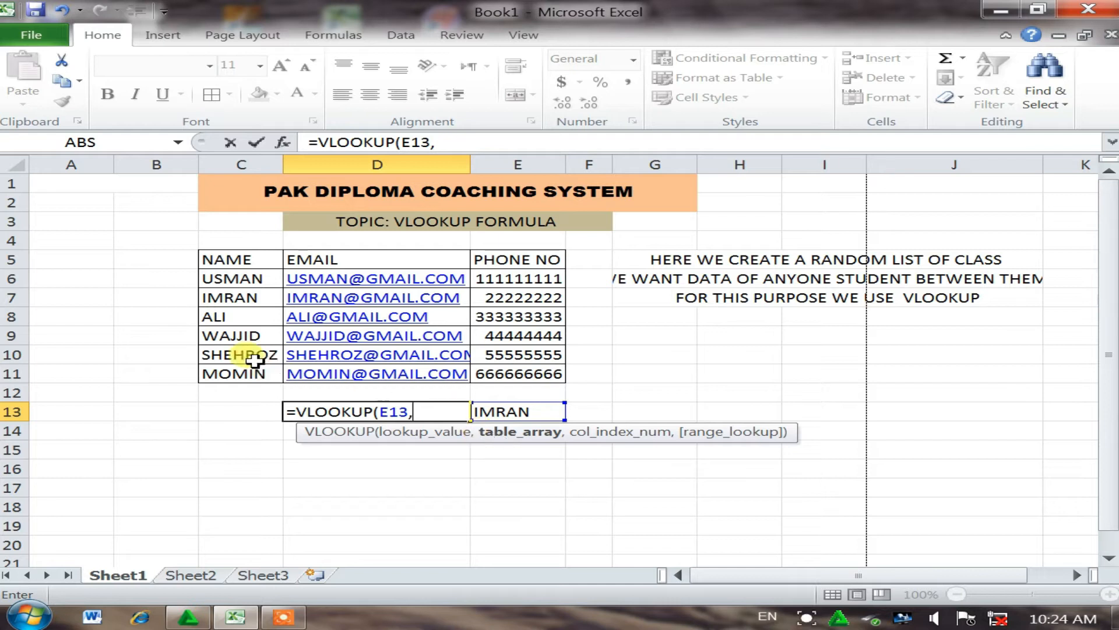
pyautogui.moveTo(218, 278)
pyautogui.mouseDown()
pyautogui.moveTo(460, 303)
pyautogui.moveTo(544, 378)
pyautogui.mouseUp()
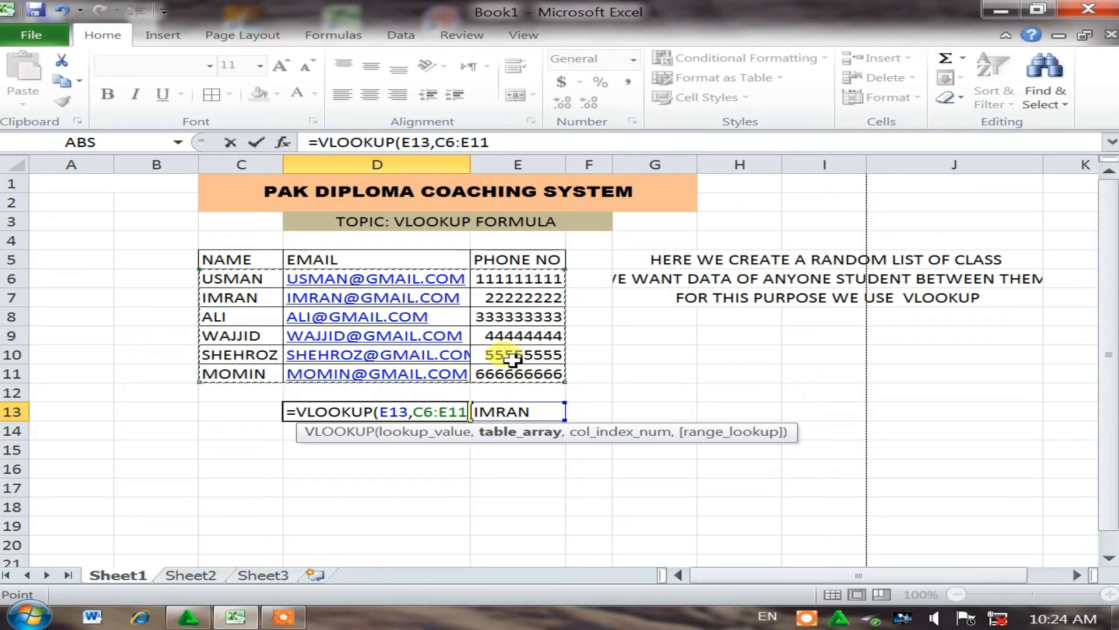
pyautogui.write(',')
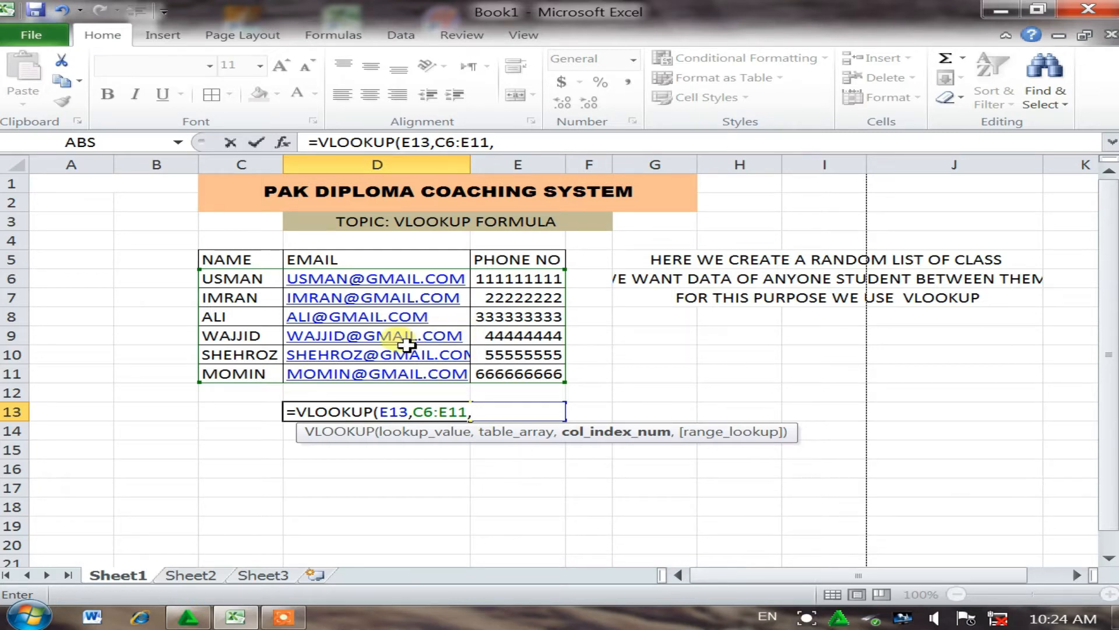
# Step: Complete the D13 formula with column index 3 and FALSE for an exact match, and enter it
pyautogui.write('3')
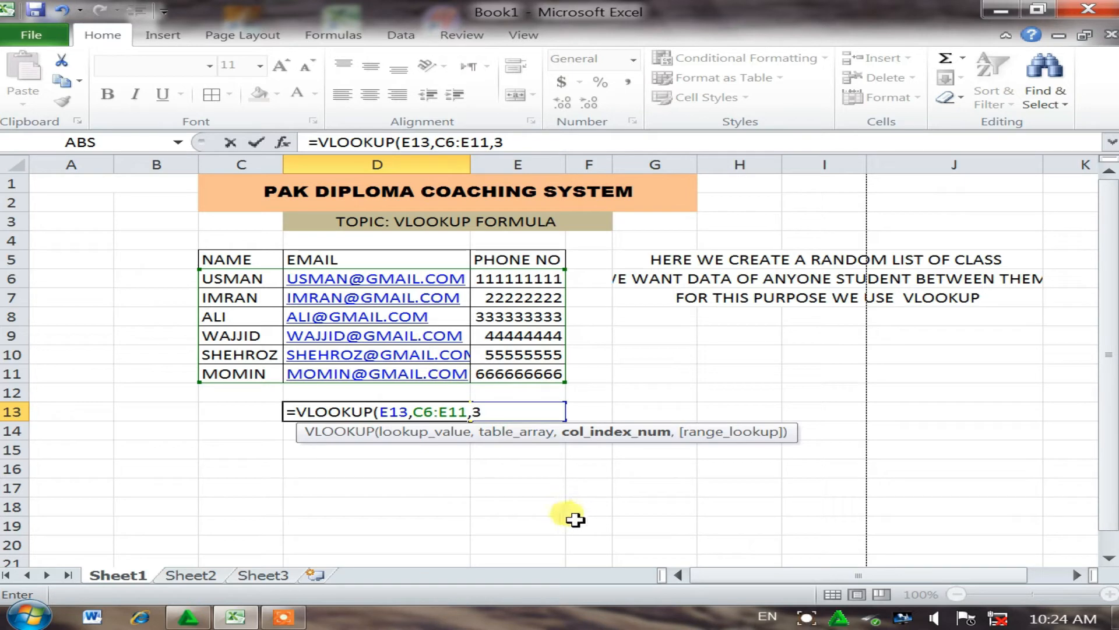
pyautogui.write(',F')
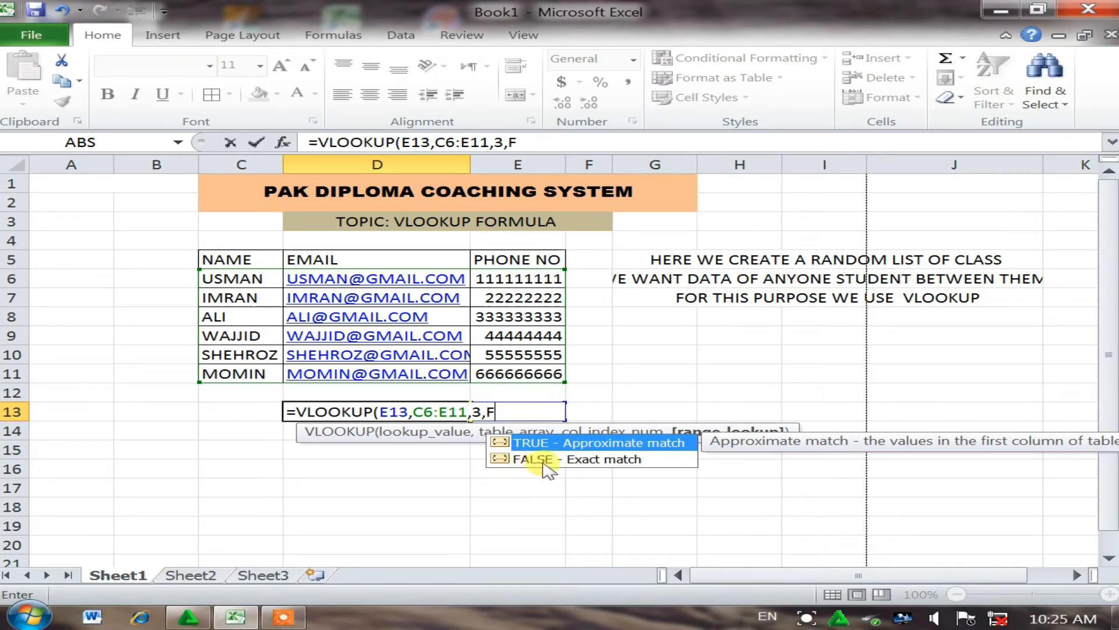
pyautogui.click(544, 461)
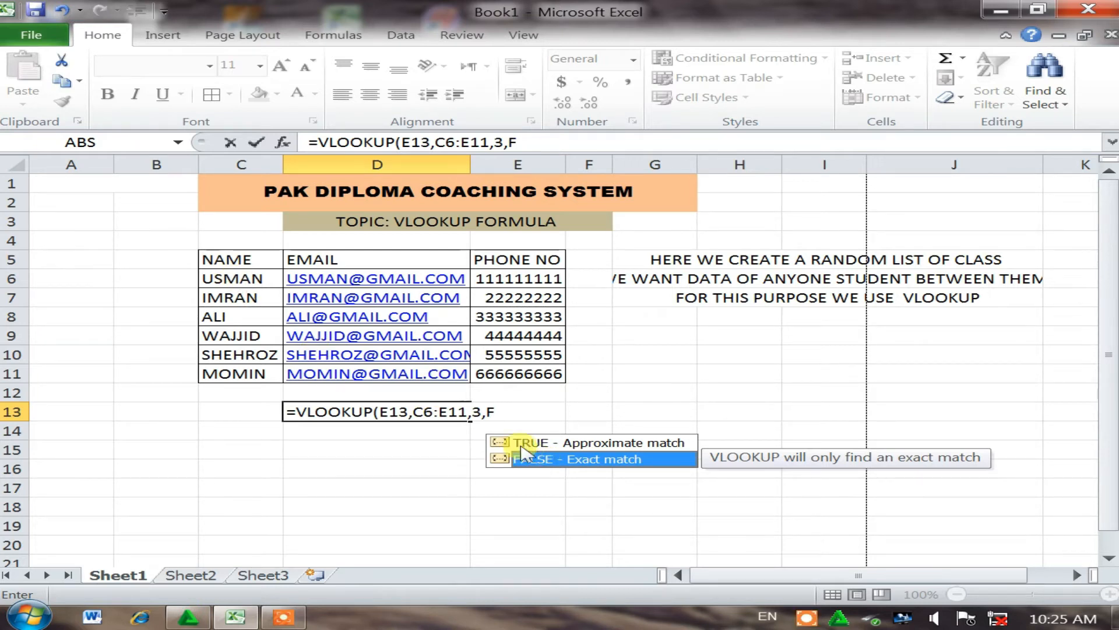
pyautogui.click(508, 407)
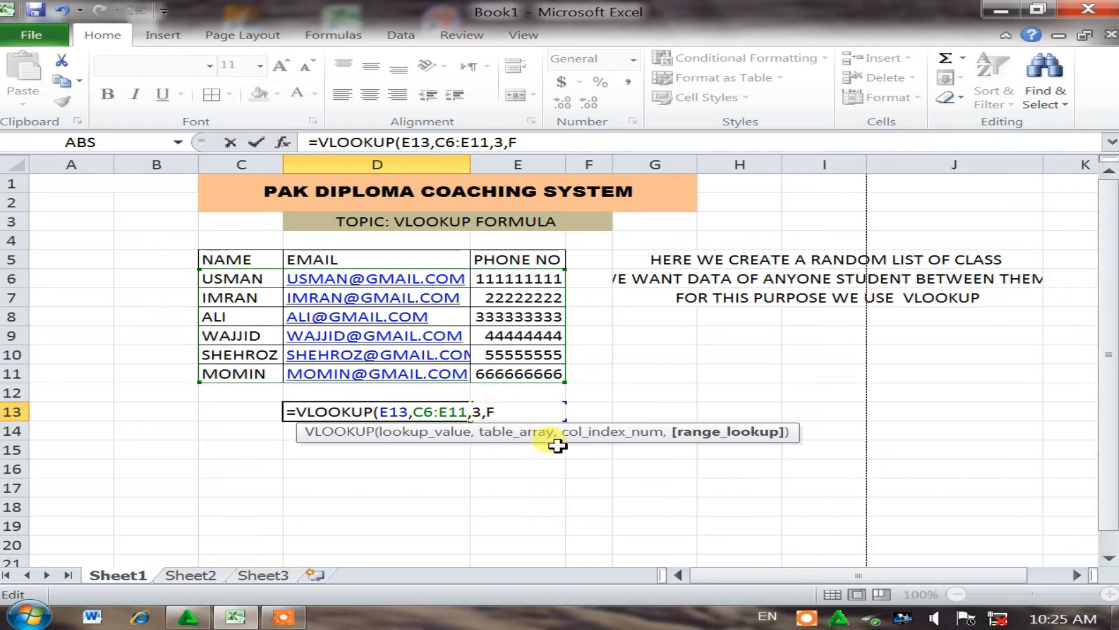
pyautogui.write('F')
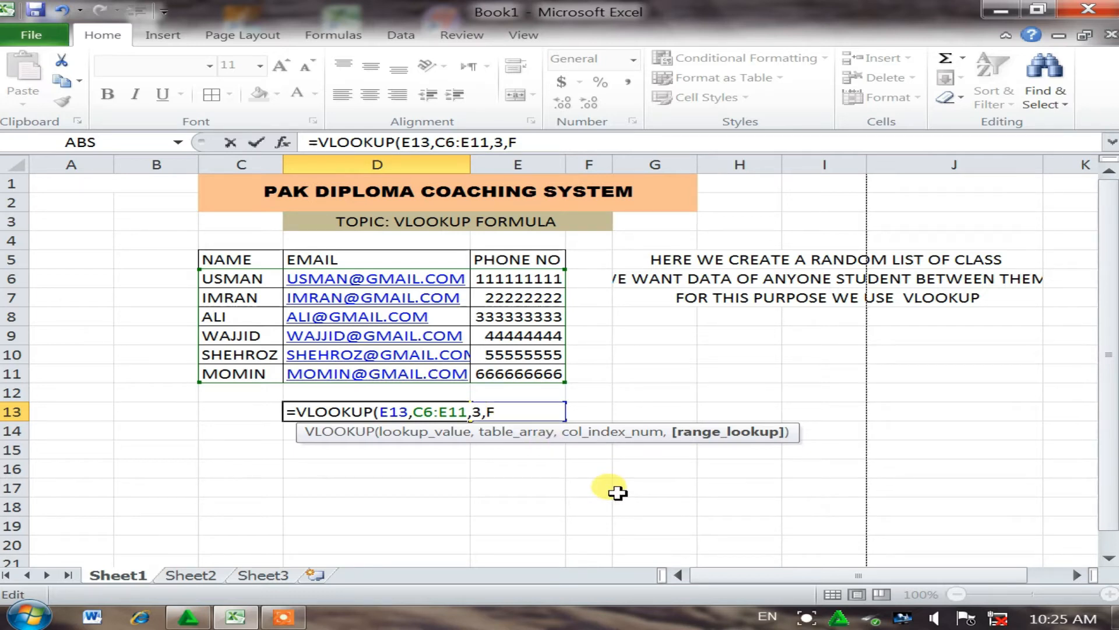
pyautogui.write('ALS')
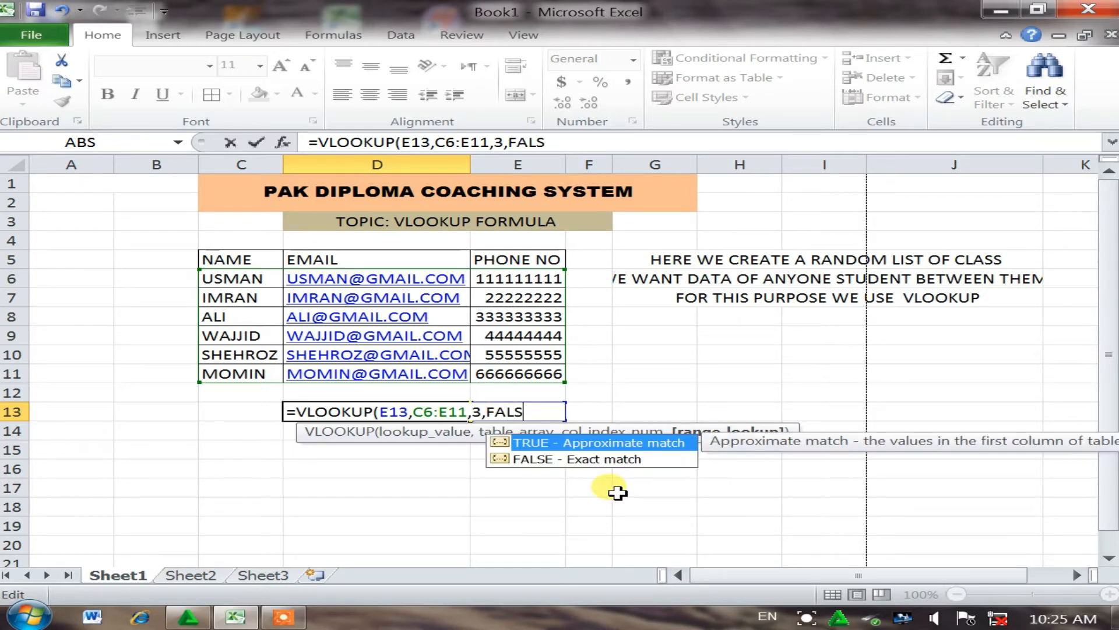
pyautogui.write('E)')
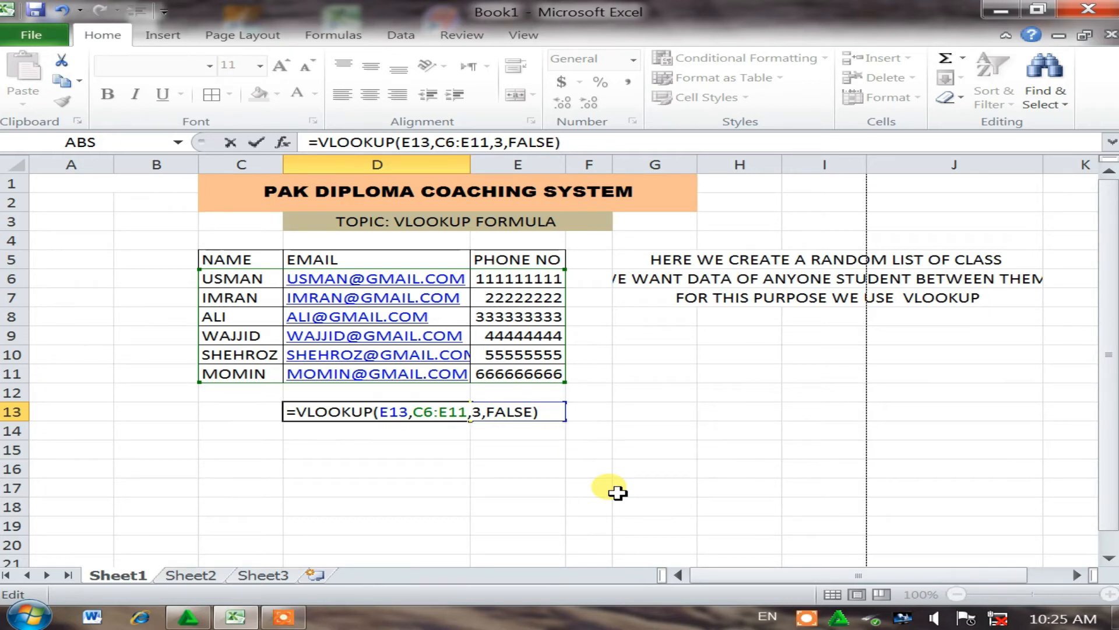
pyautogui.press('Return')
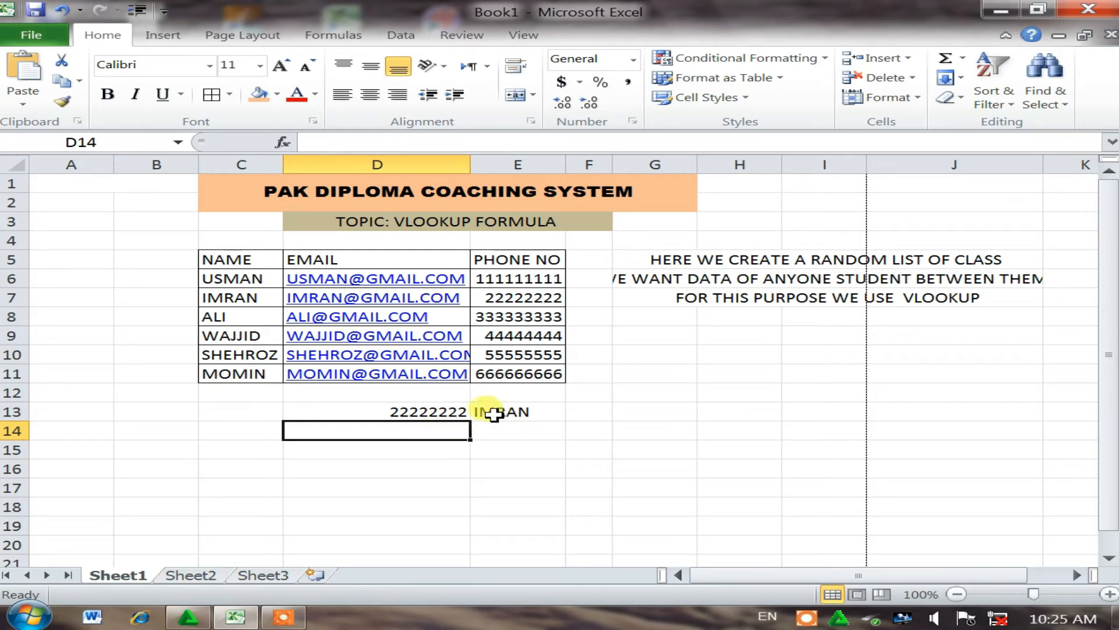
# Step: Enter the student name from row 9 of the list in cell E14 as a second lookup value
pyautogui.click(518, 436)
pyautogui.write('WAJJID')
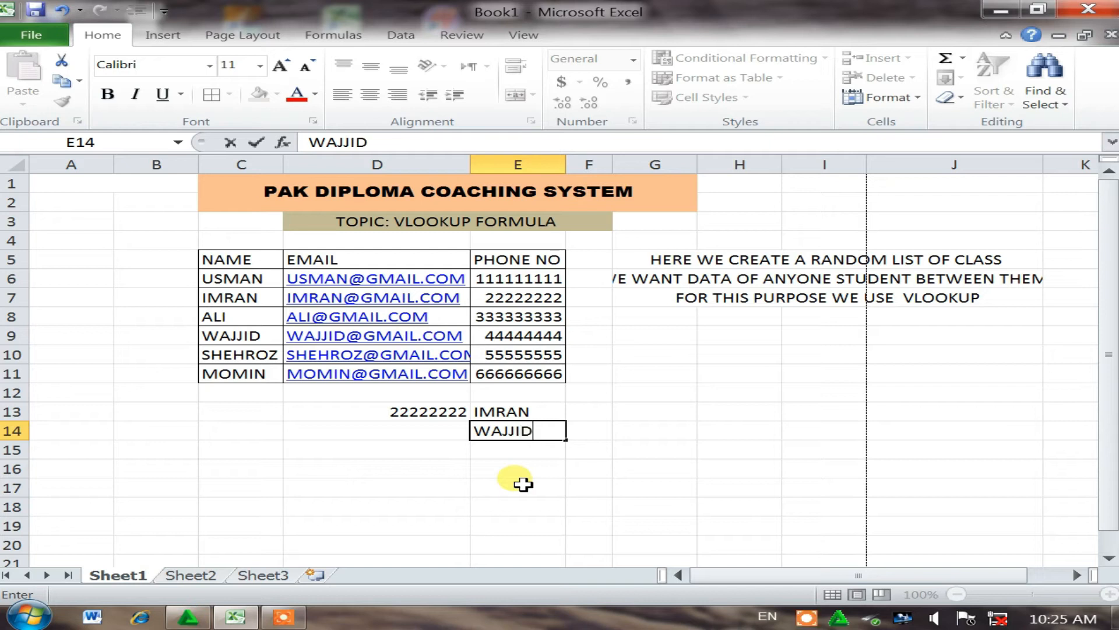
pyautogui.click(408, 430)
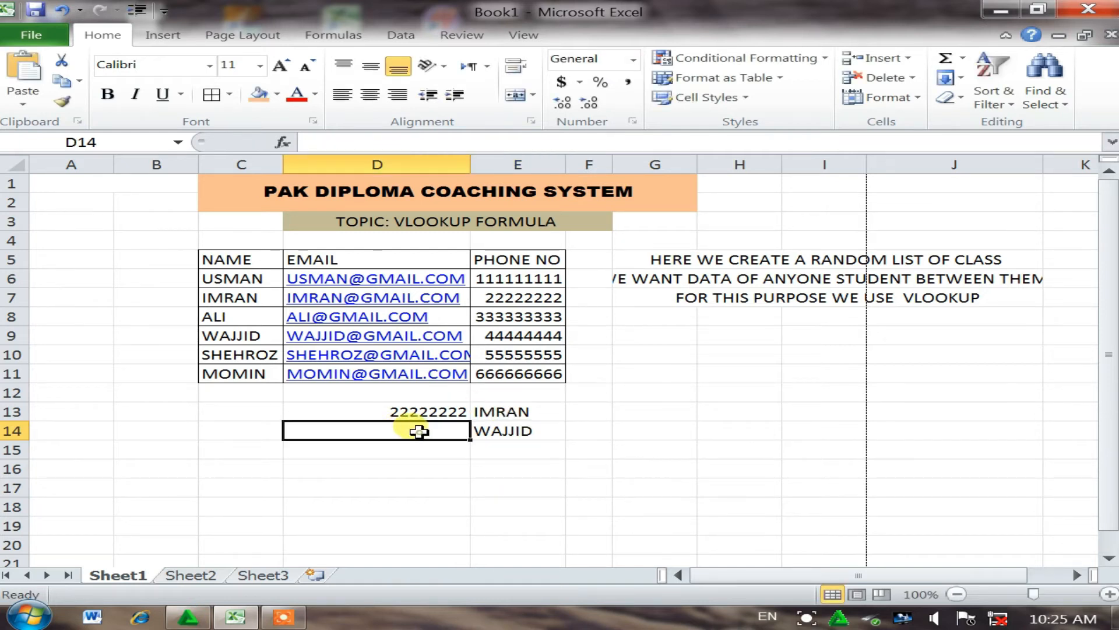
# Step: Enter the formula =VLOOKUP(E14,C6:E11,2,0) in cell D14 to look up the second student's email
pyautogui.doubleClick(419, 431)
pyautogui.write('=')
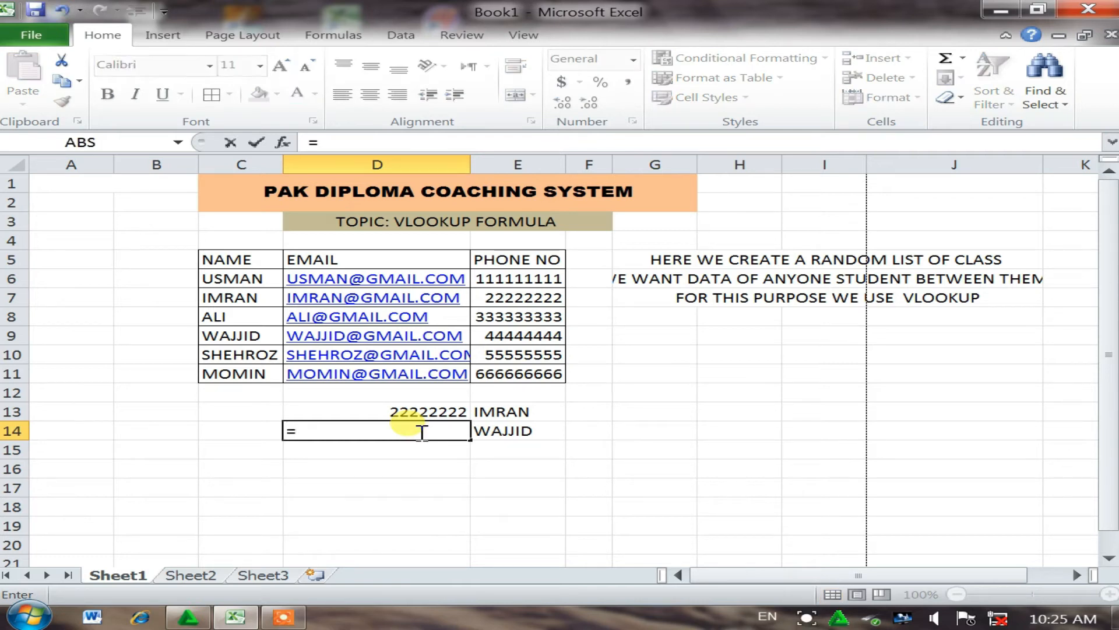
pyautogui.write('VLOOKUP')
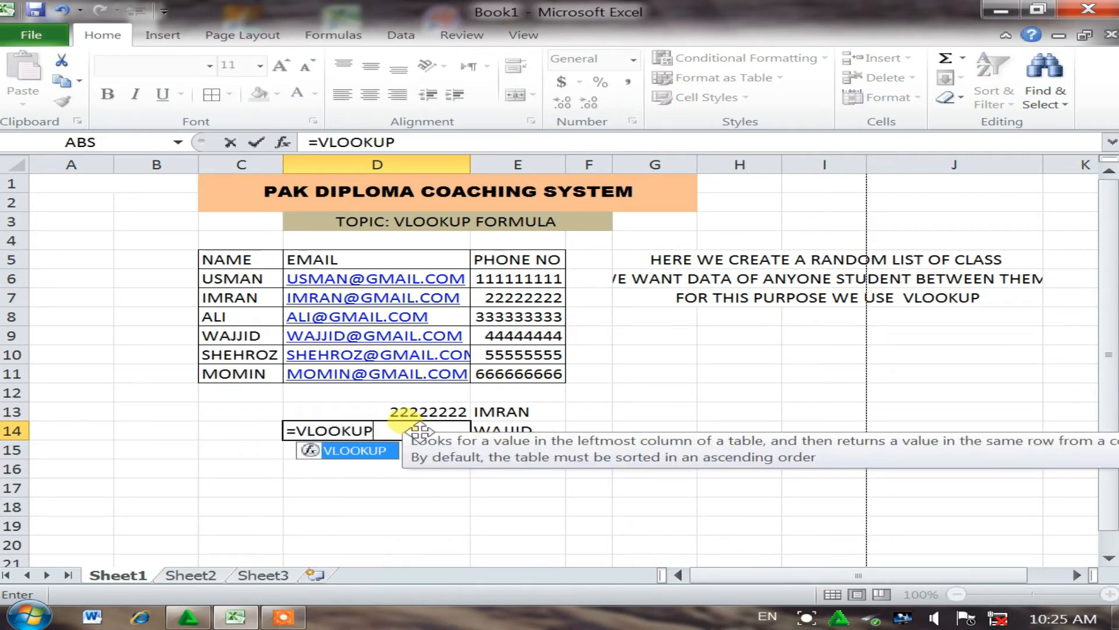
pyautogui.write('(')
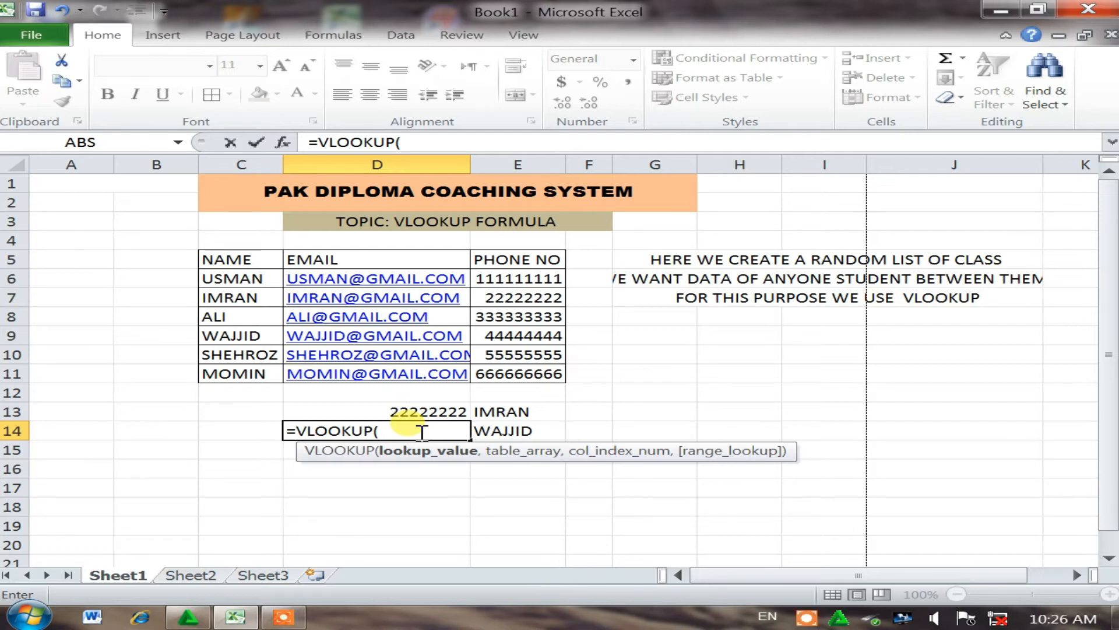
pyautogui.click(515, 430)
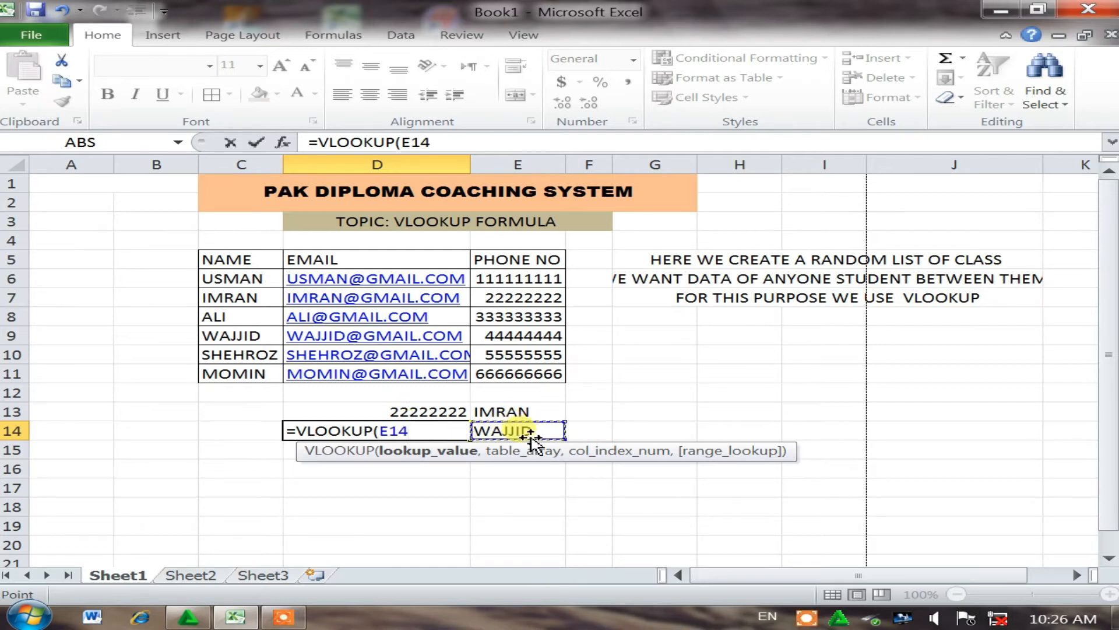
pyautogui.write(',')
pyautogui.moveTo(213, 274); pyautogui.dragTo(536, 374)
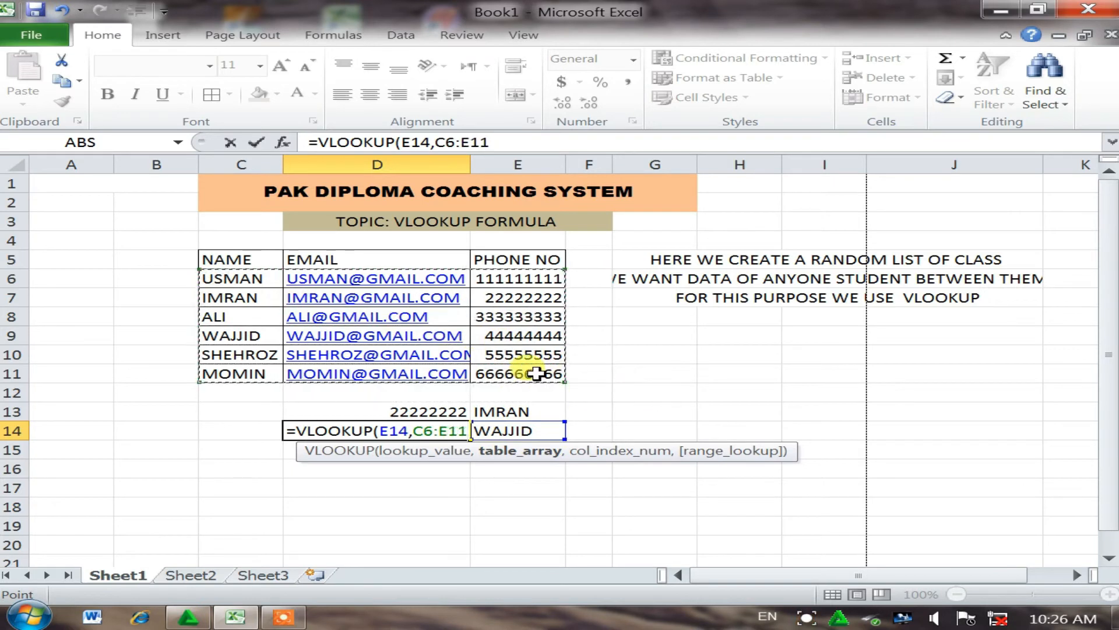
pyautogui.write(',')
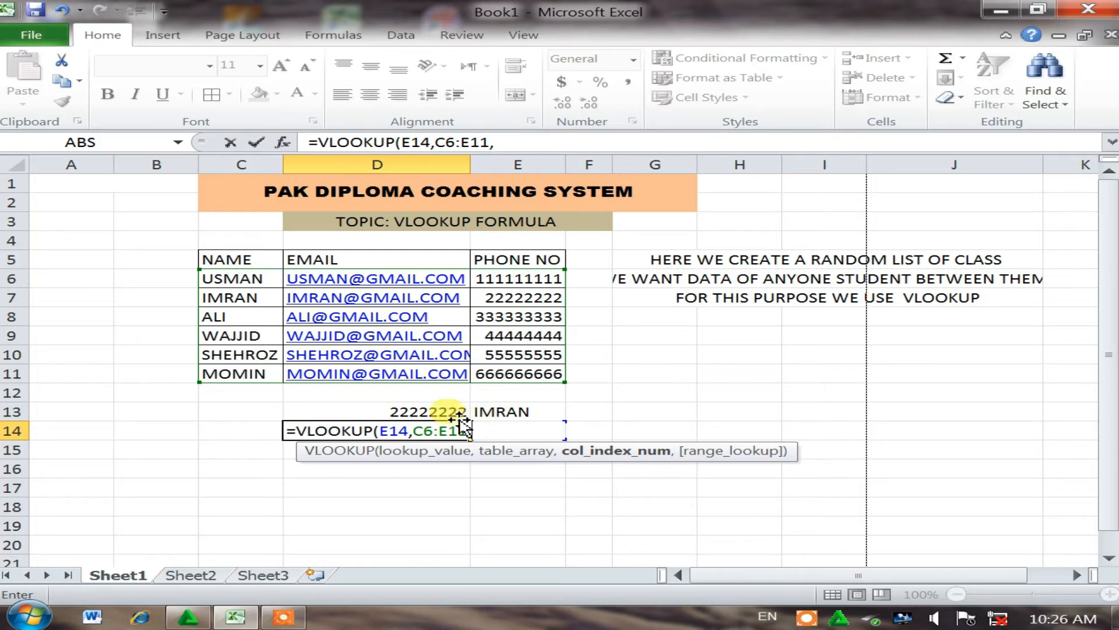
pyautogui.write('2,')
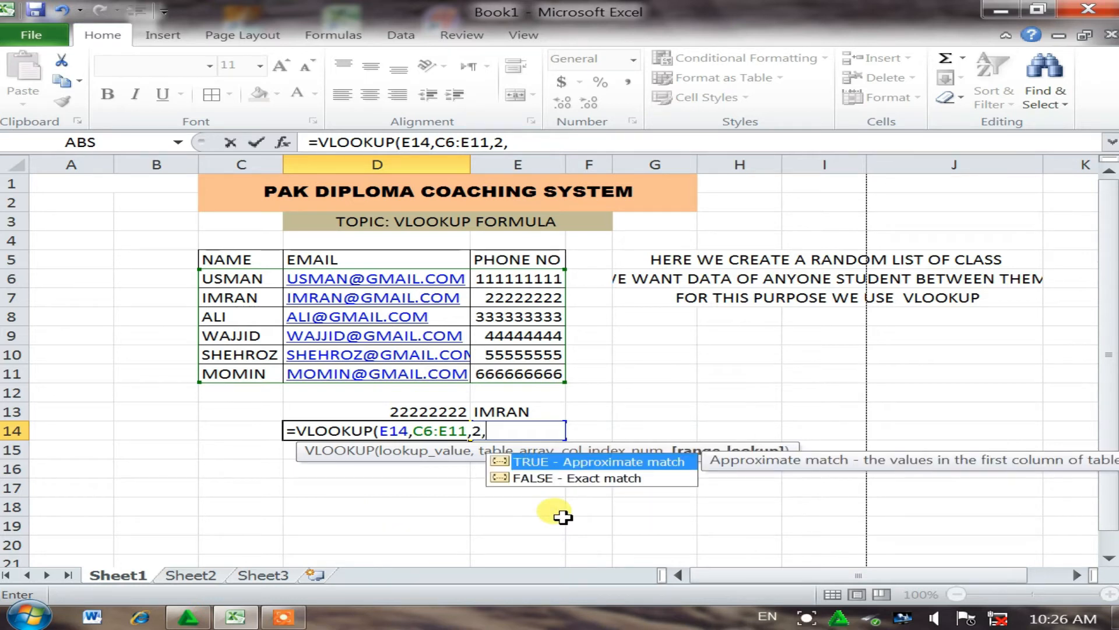
pyautogui.write('0')
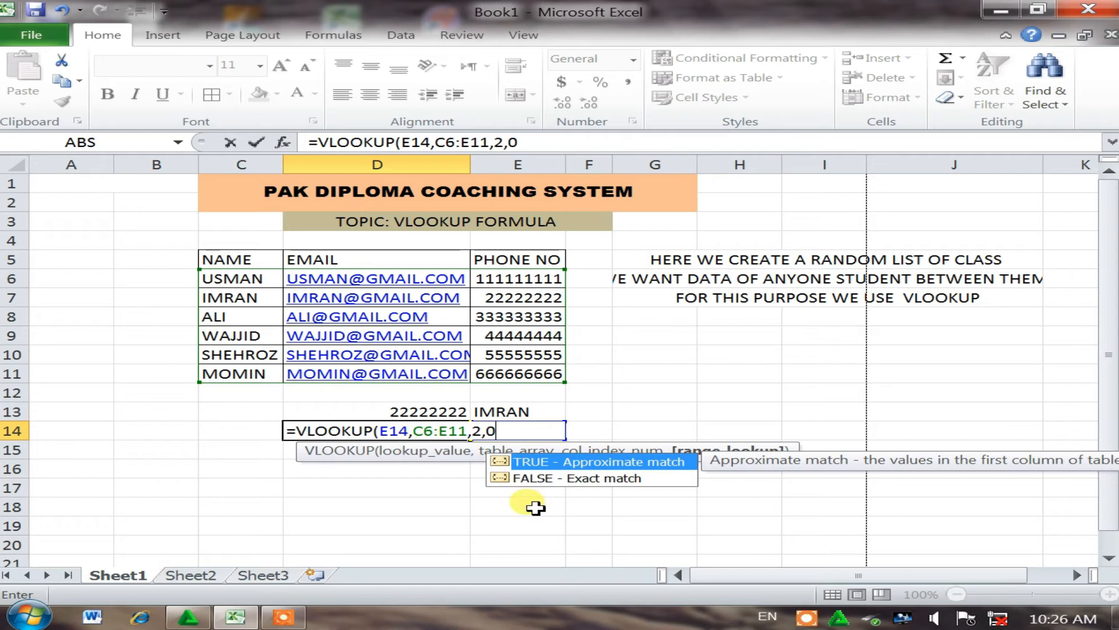
pyautogui.write(')')
pyautogui.press('Return')
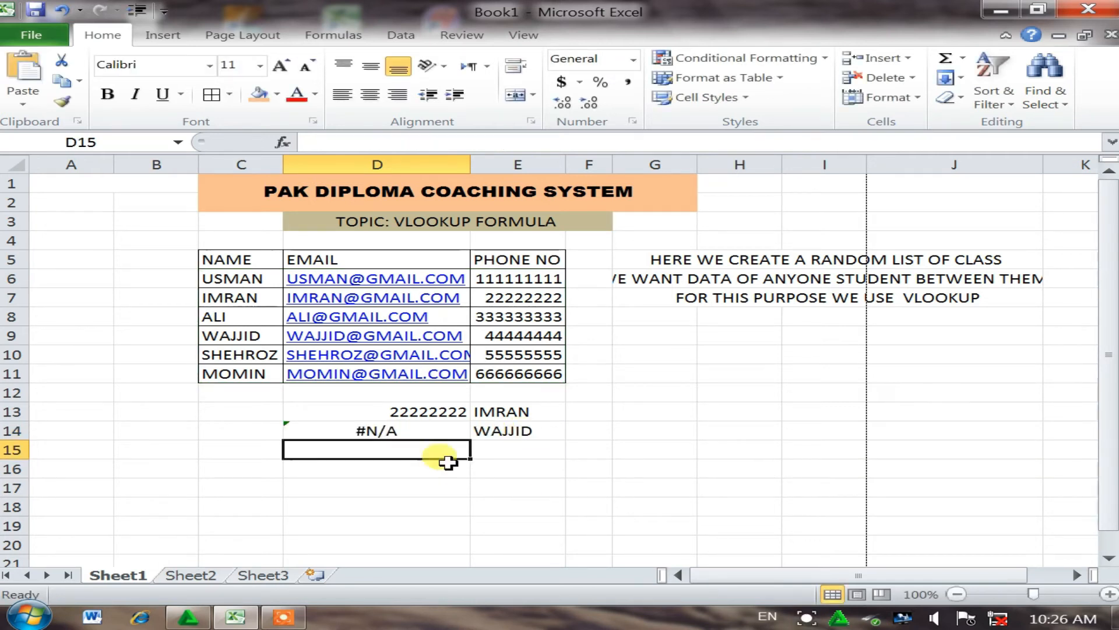
# Step: Re-enter 0 as the range lookup argument of the VLOOKUP formula in cell D14
pyautogui.click(372, 430)
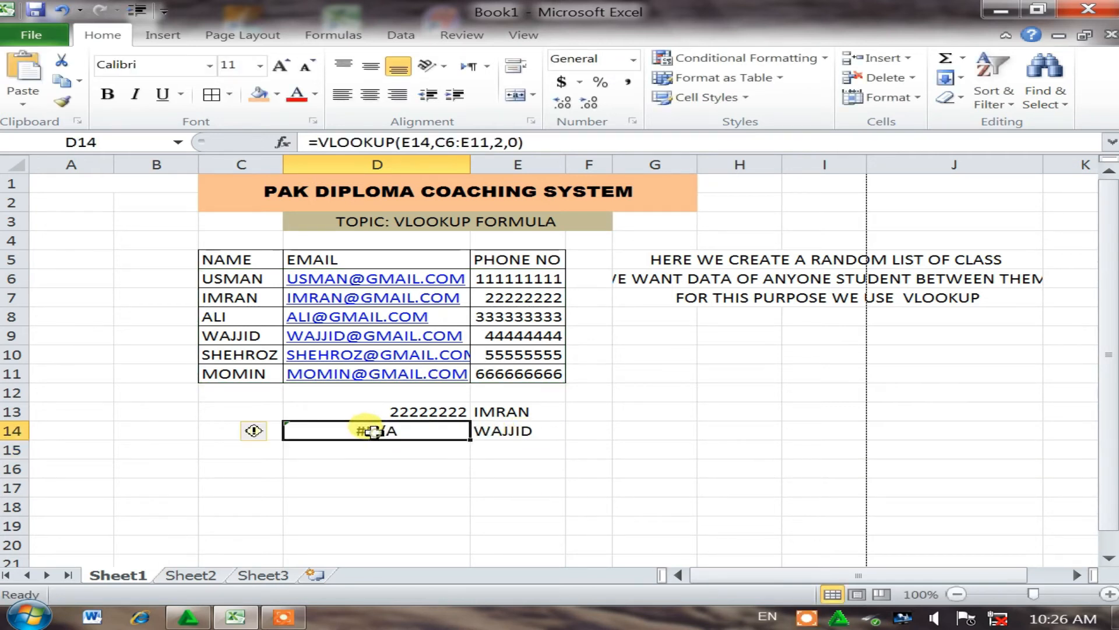
pyautogui.doubleClick(431, 431)
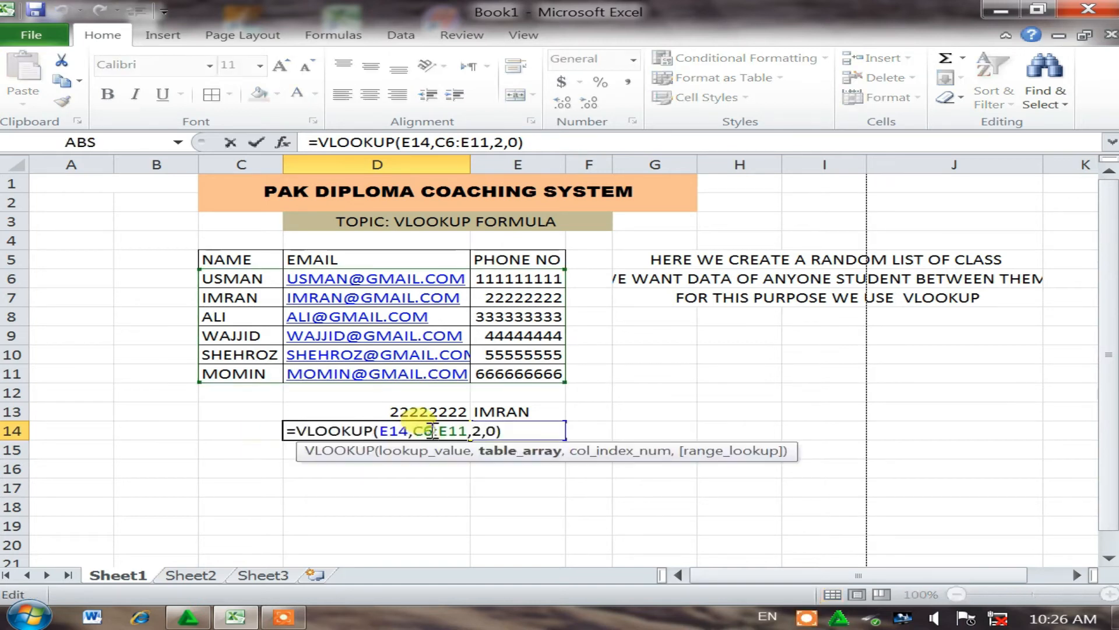
pyautogui.click(495, 431)
pyautogui.press('BackSpace')
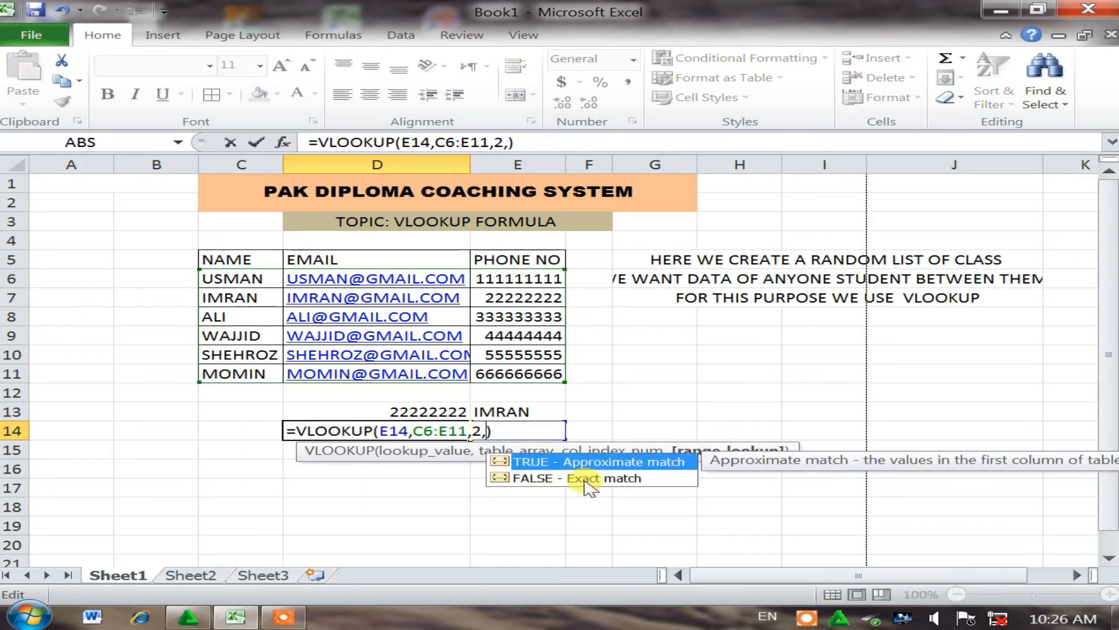
pyautogui.write('0')
pyautogui.press('Return')
# Step: Replace the range lookup argument of the VLOOKUP formula in cell D14 with FALSE
pyautogui.click(385, 430)
pyautogui.doubleClick(437, 426)
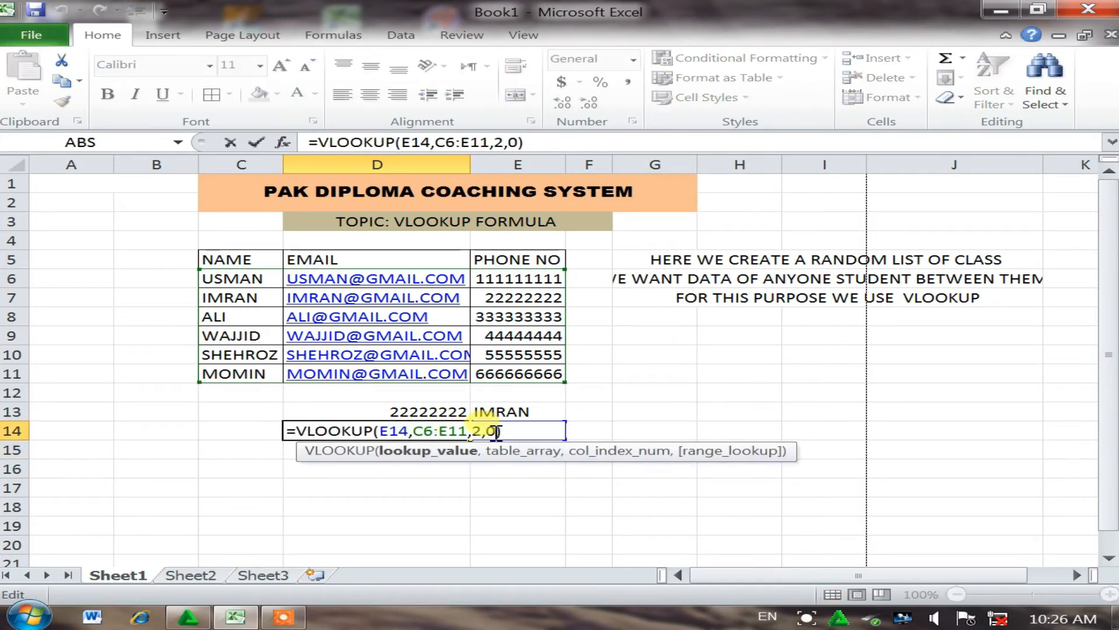
pyautogui.press('BackSpace')
pyautogui.write('FALSE')
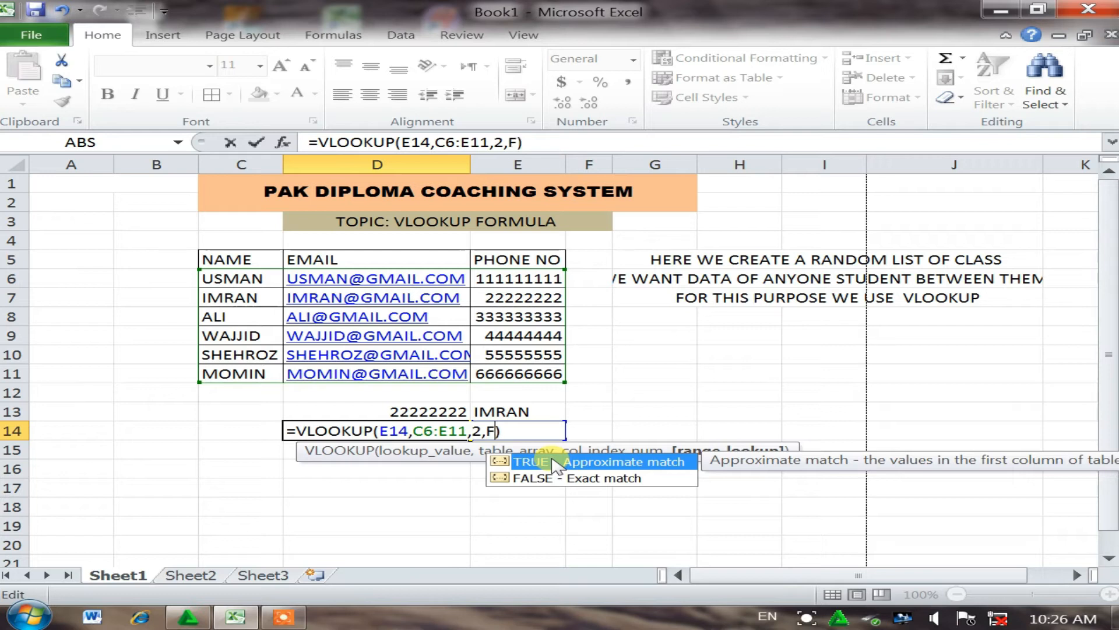
pyautogui.press('Return')
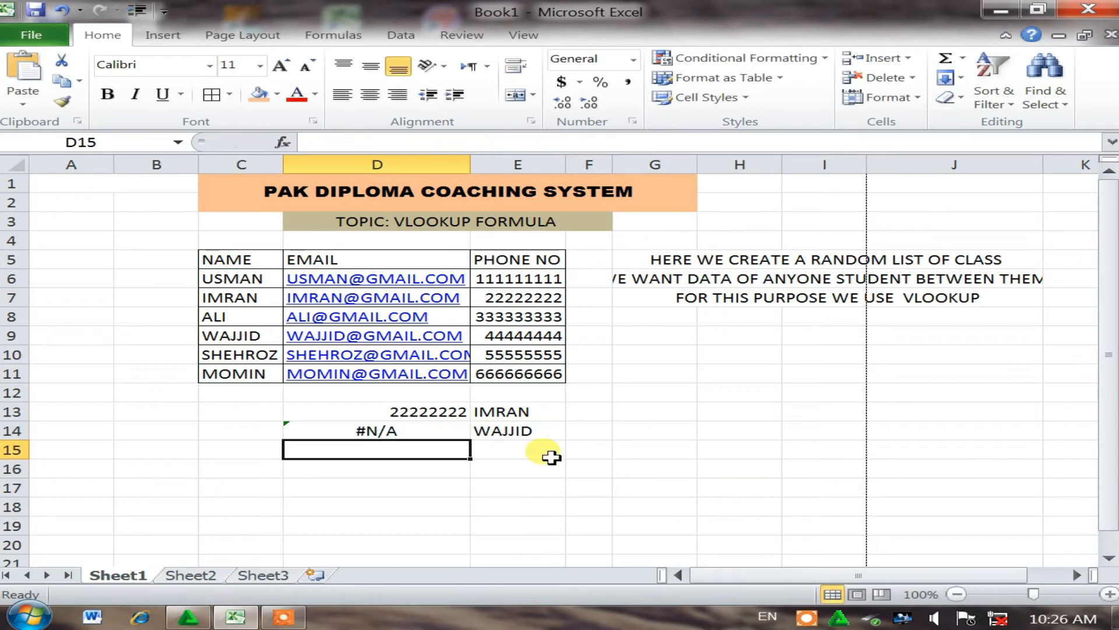
# Step: Change the column index argument of the VLOOKUP formula in cell D14 to 3
pyautogui.click(404, 430)
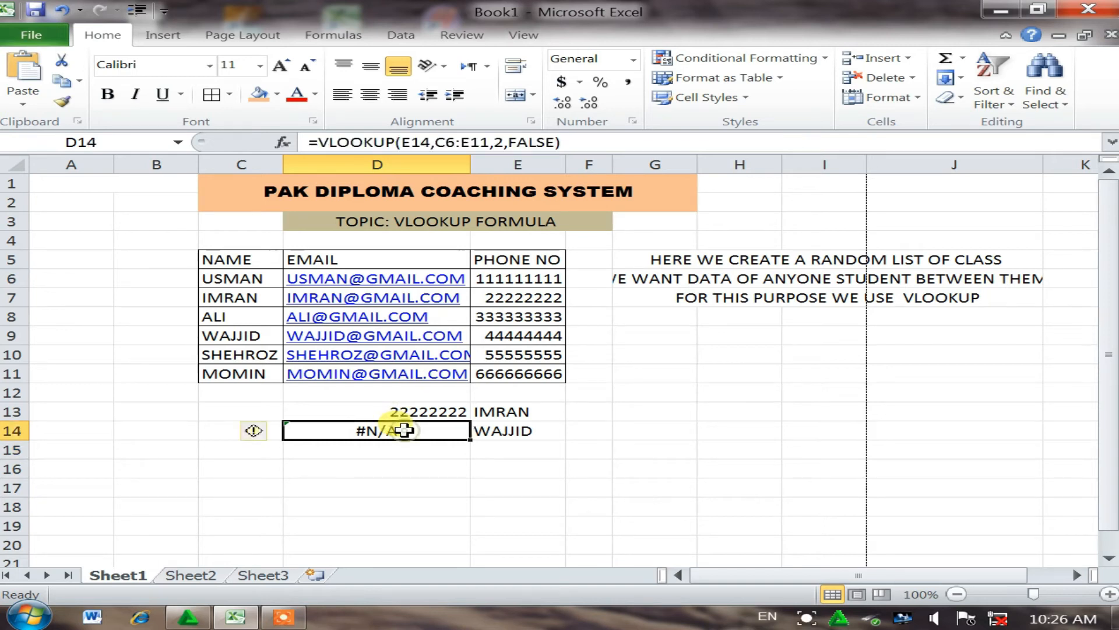
pyautogui.doubleClick(404, 430)
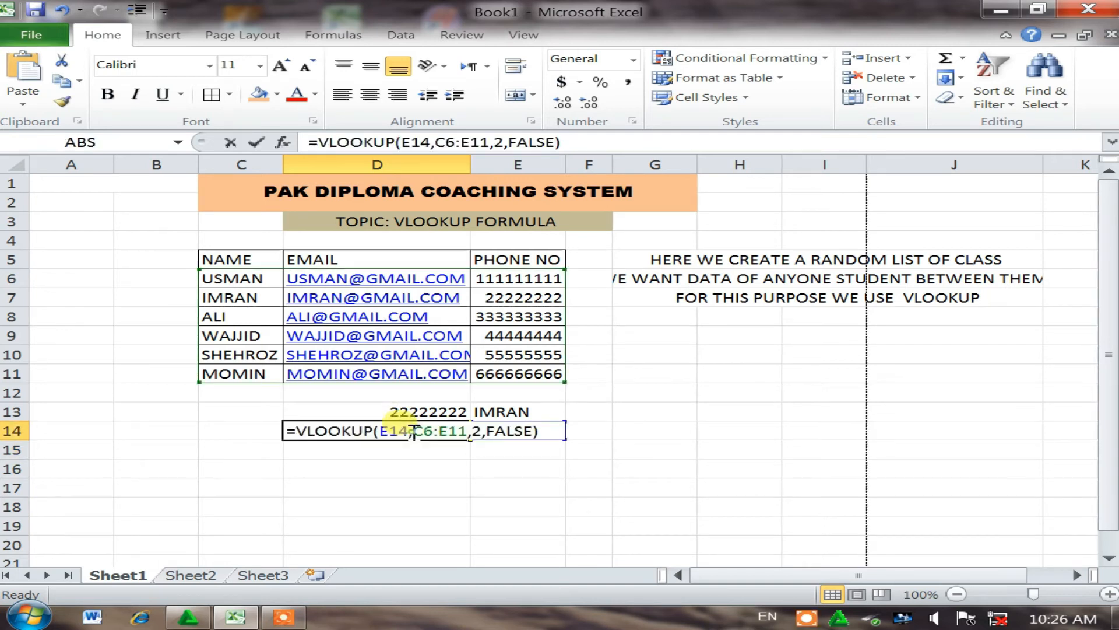
pyautogui.click(483, 430)
pyautogui.press('BackSpace')
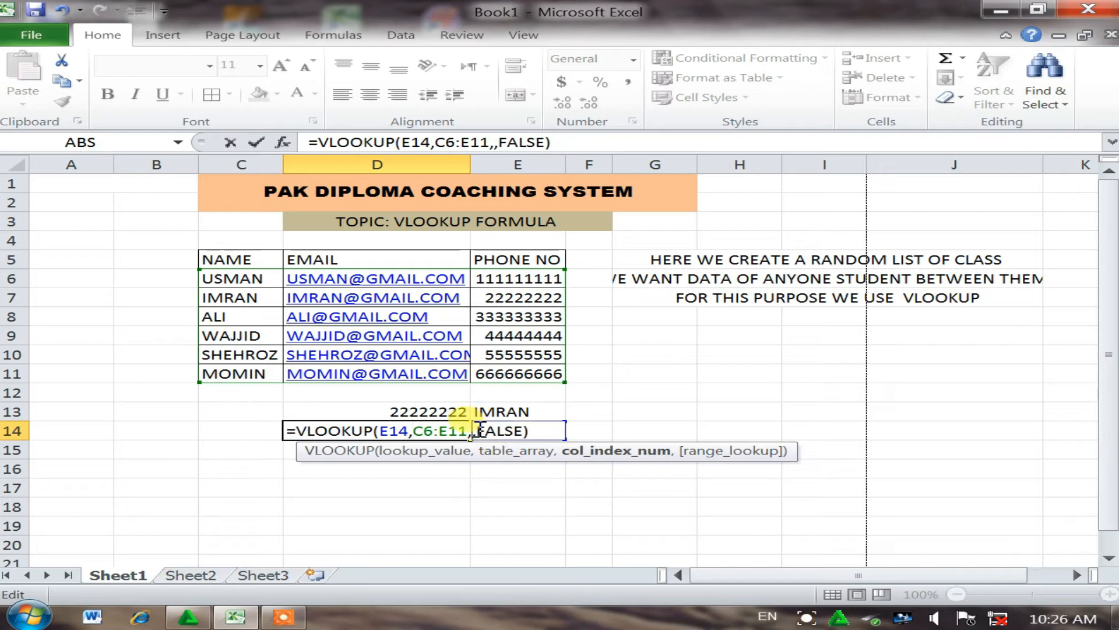
pyautogui.write('3')
pyautogui.press('Return')
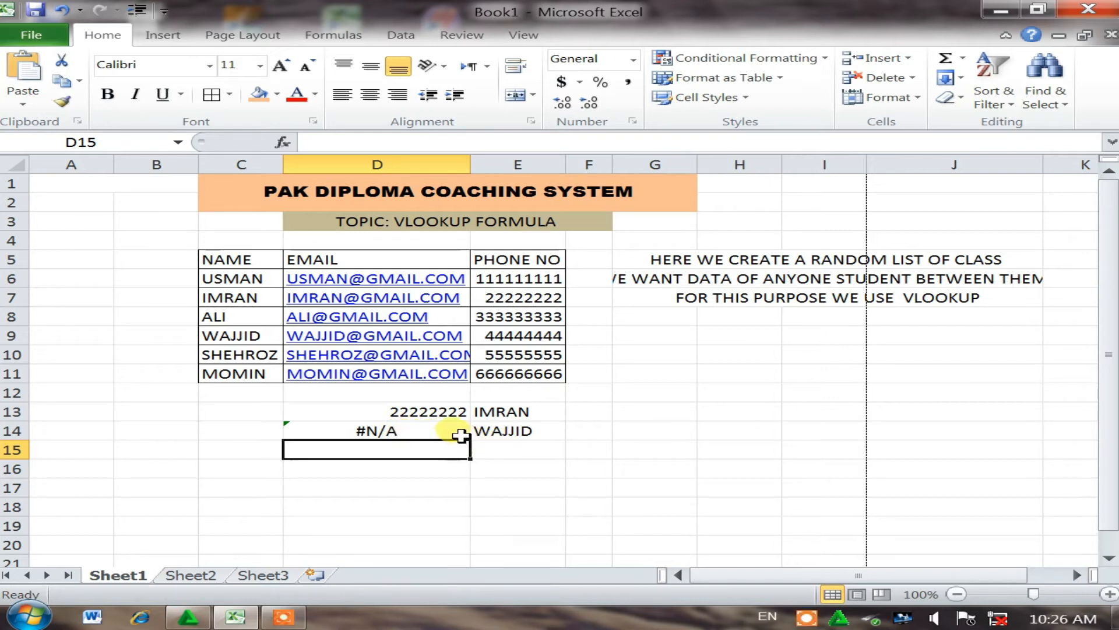
# Step: Open the VLOOKUP formula in cell D14 to review its arguments and leave it as is
pyautogui.click(442, 432)
pyautogui.doubleClick(442, 431)
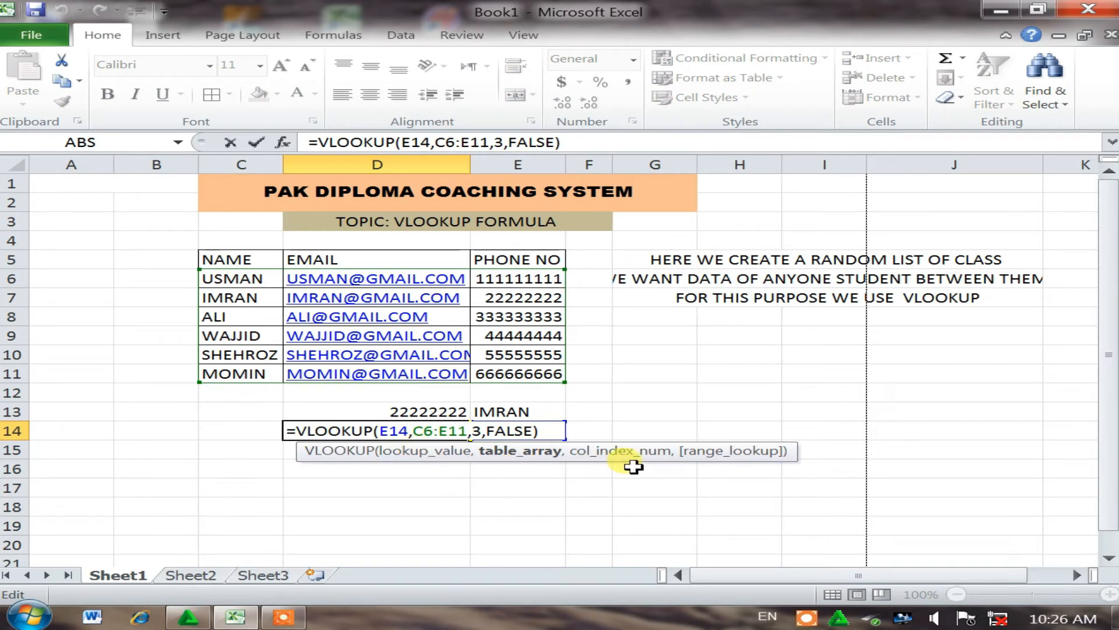
pyautogui.click(560, 503)
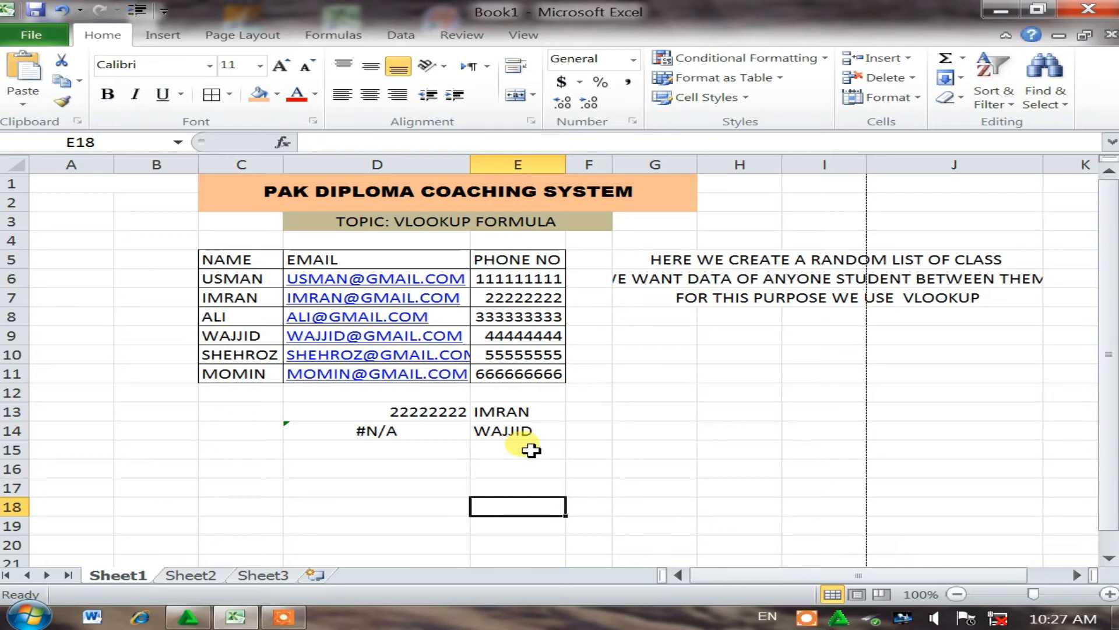
pyautogui.doubleClick(399, 431)
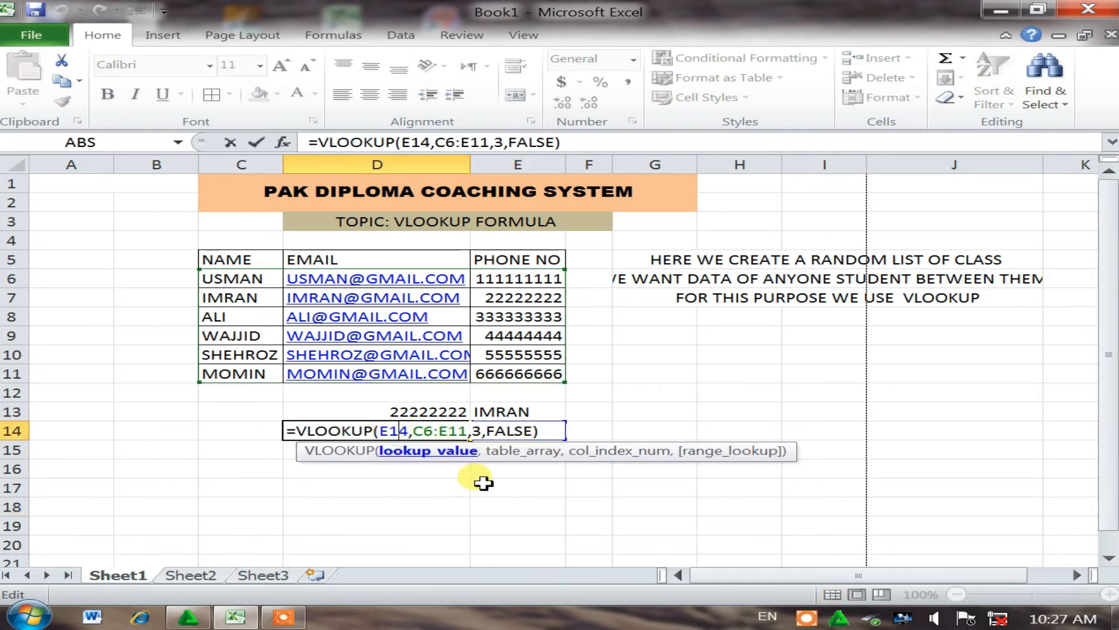
pyautogui.click(499, 506)
pyautogui.click(495, 448)
# Step: Enter the formula =VLOOKUP(E14,C6:E11,3,FALSE) in cell D15 to look up the second student's phone number
pyautogui.click(404, 455)
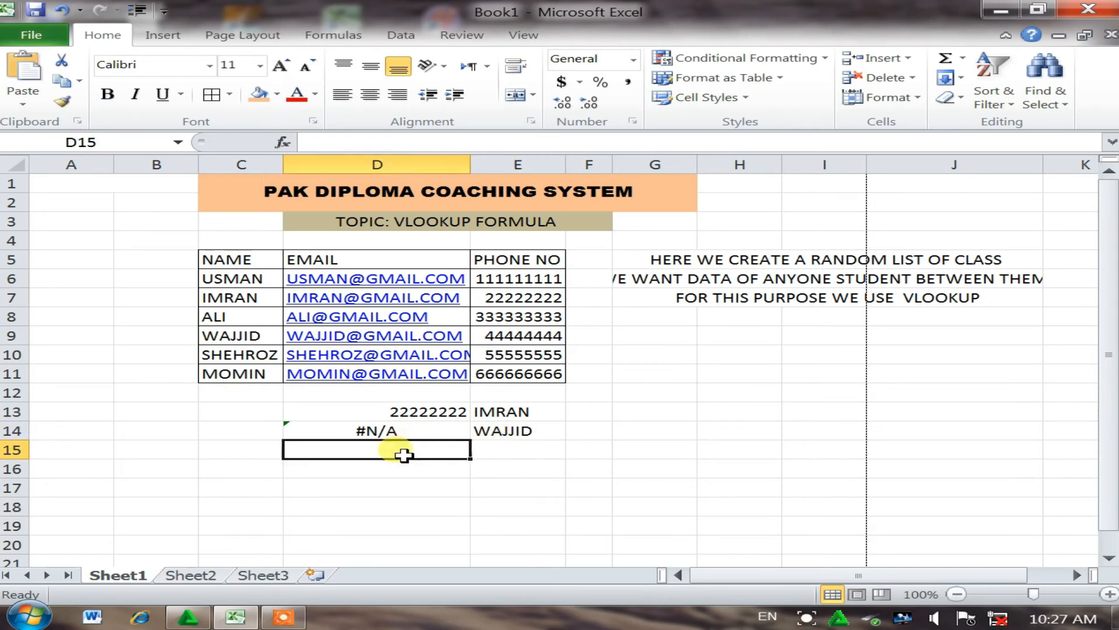
pyautogui.write('=')
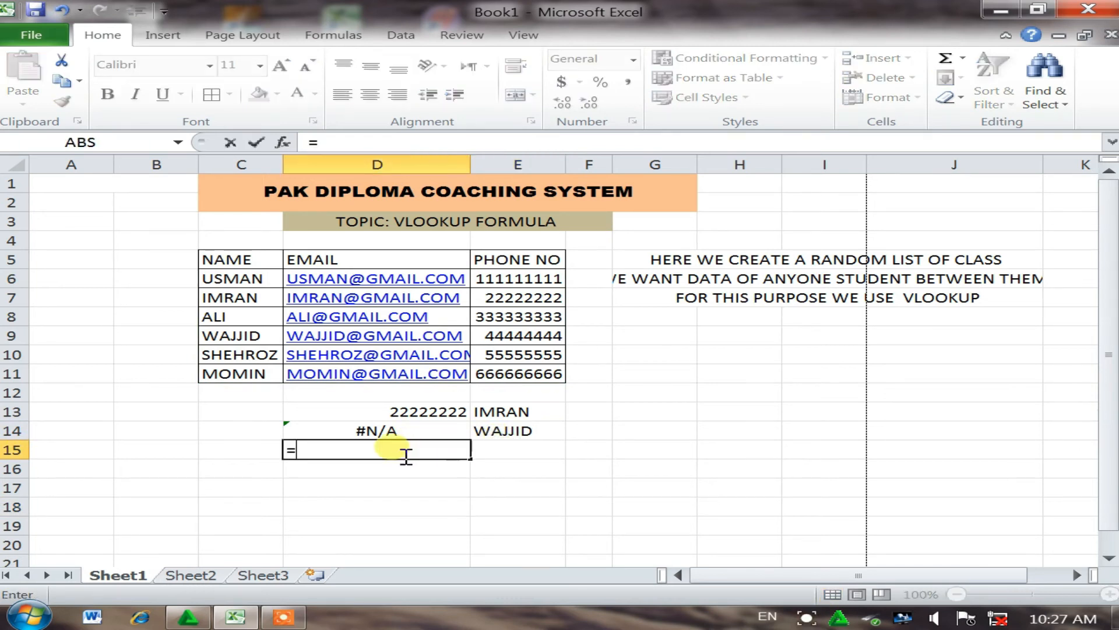
pyautogui.write('VLOOKUP(')
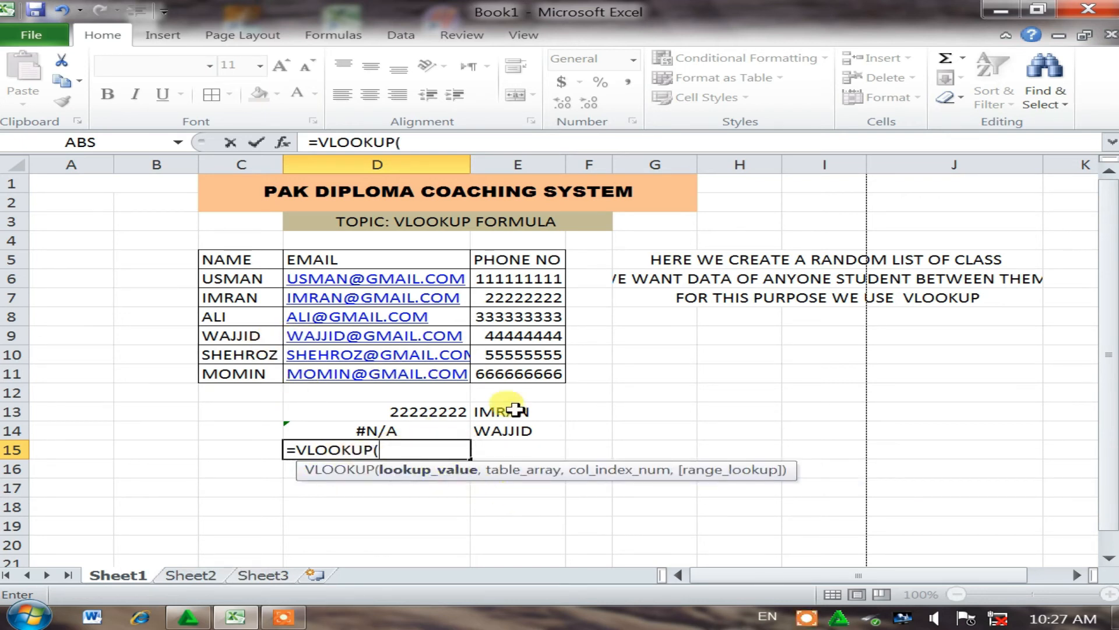
pyautogui.click(508, 431)
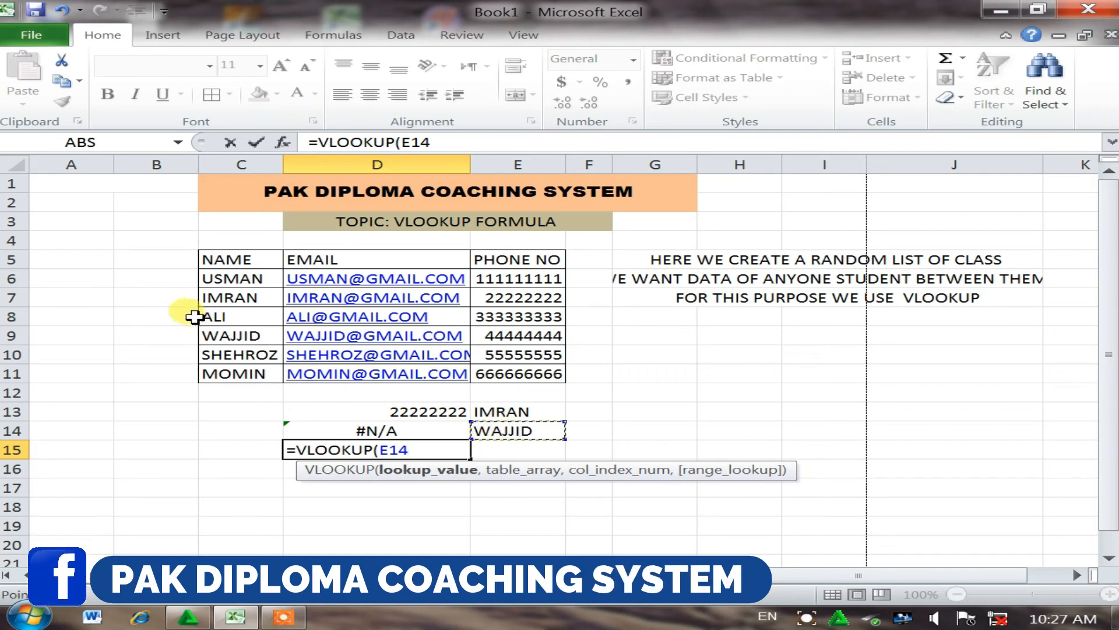
pyautogui.write(',')
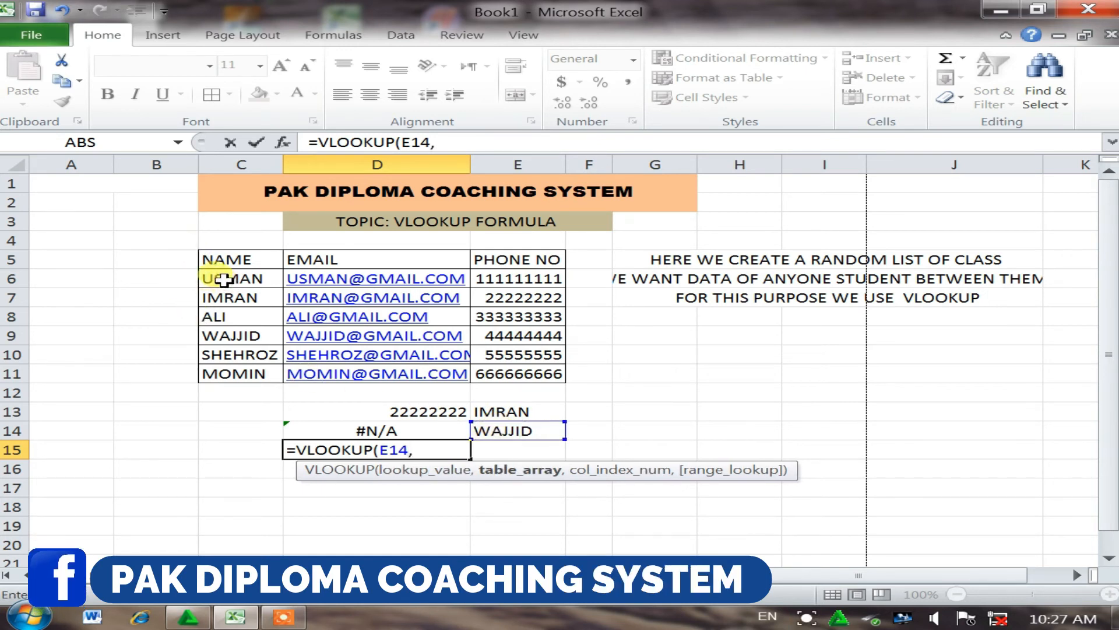
pyautogui.moveTo(195, 278); pyautogui.dragTo(518, 374)
pyautogui.write(',')
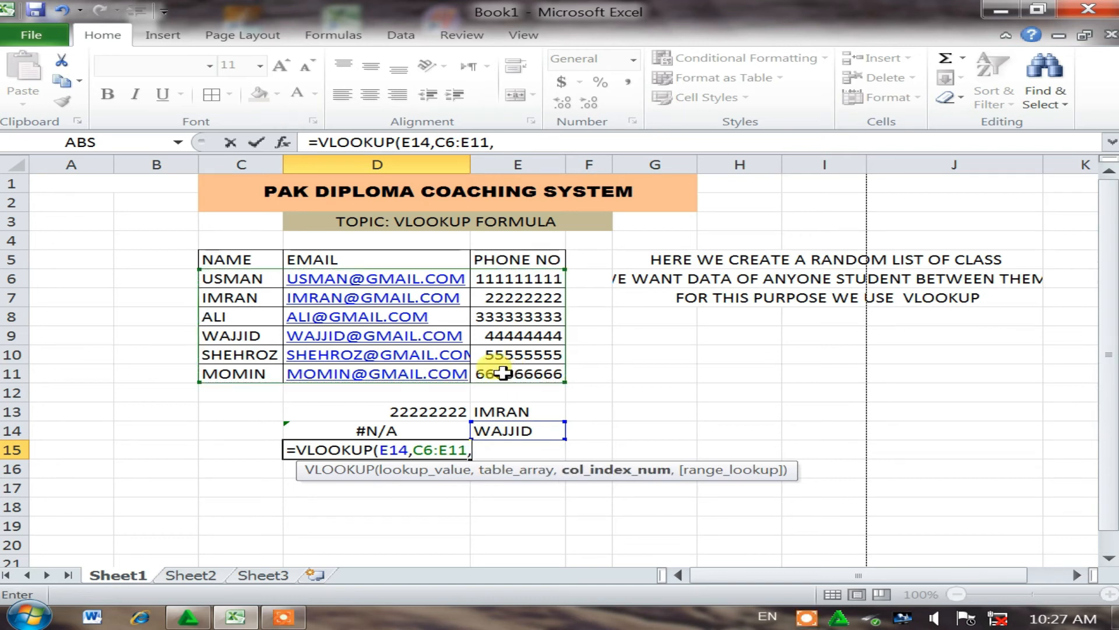
pyautogui.write('3,F')
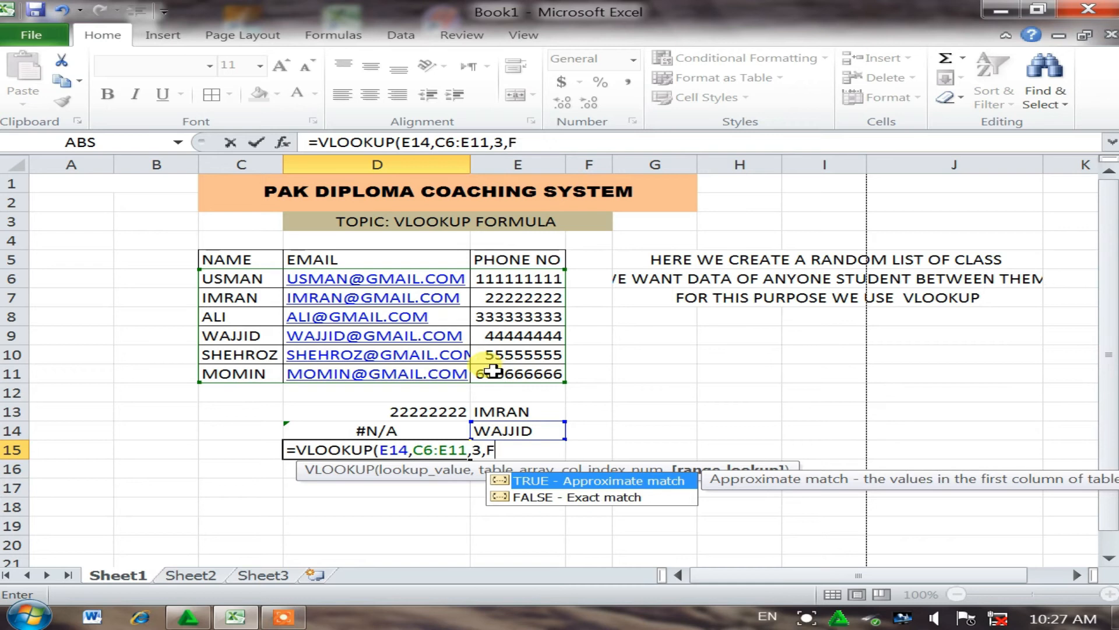
pyautogui.write('ALSE)')
pyautogui.press('Return')
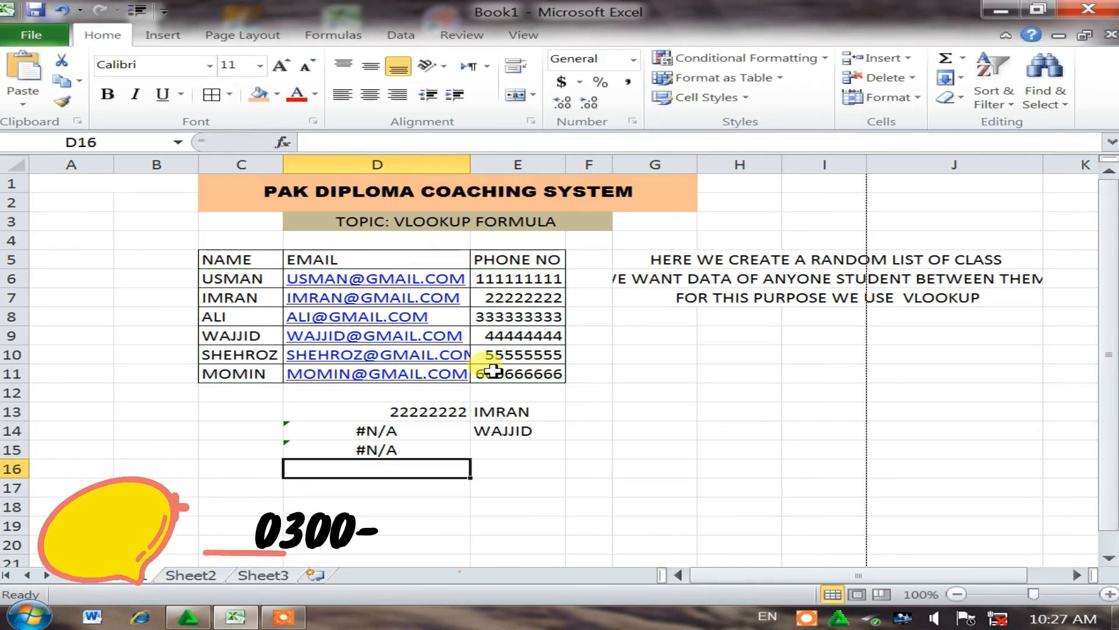
# Step: Replace the lookup value in cell E14 with the student name from row 8 of the list
pyautogui.click(513, 434)
pyautogui.press('BackSpace')
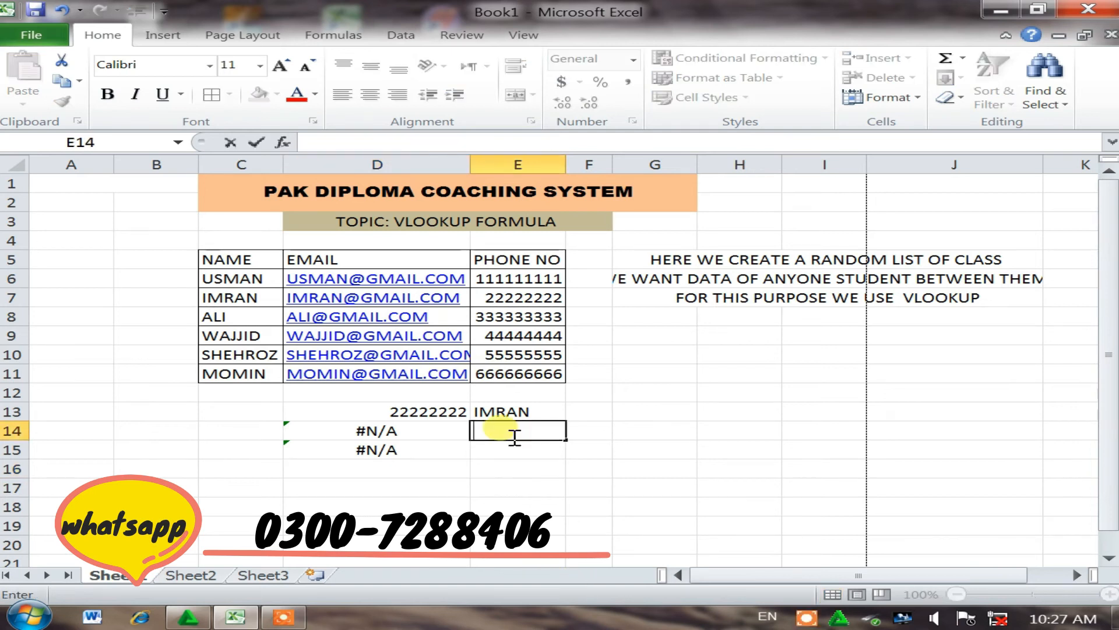
pyautogui.write('ALI')
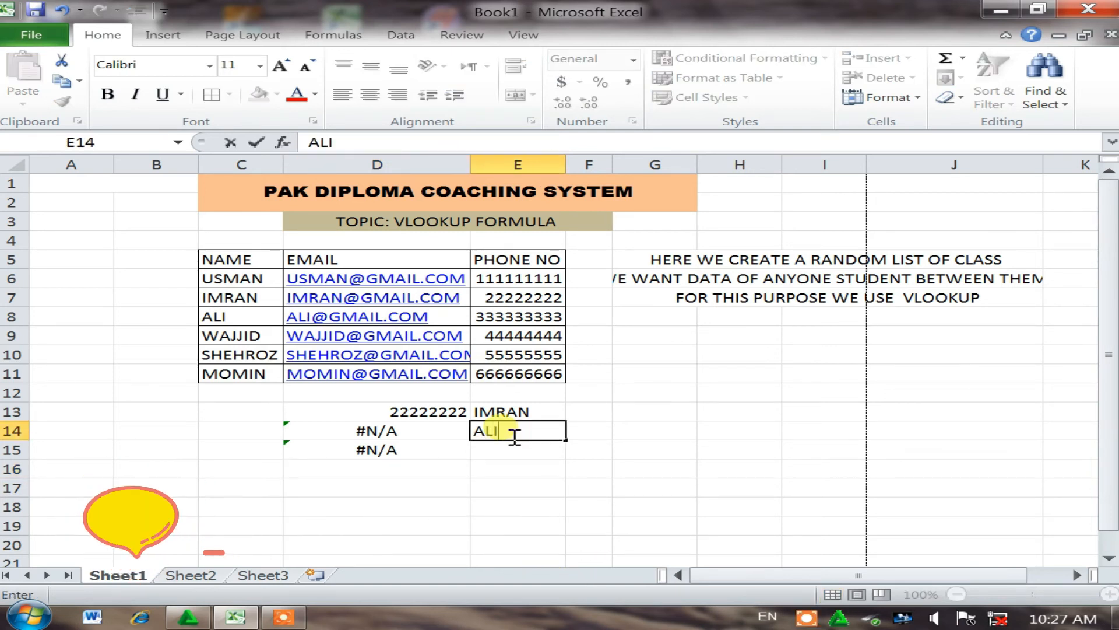
pyautogui.press('Return')
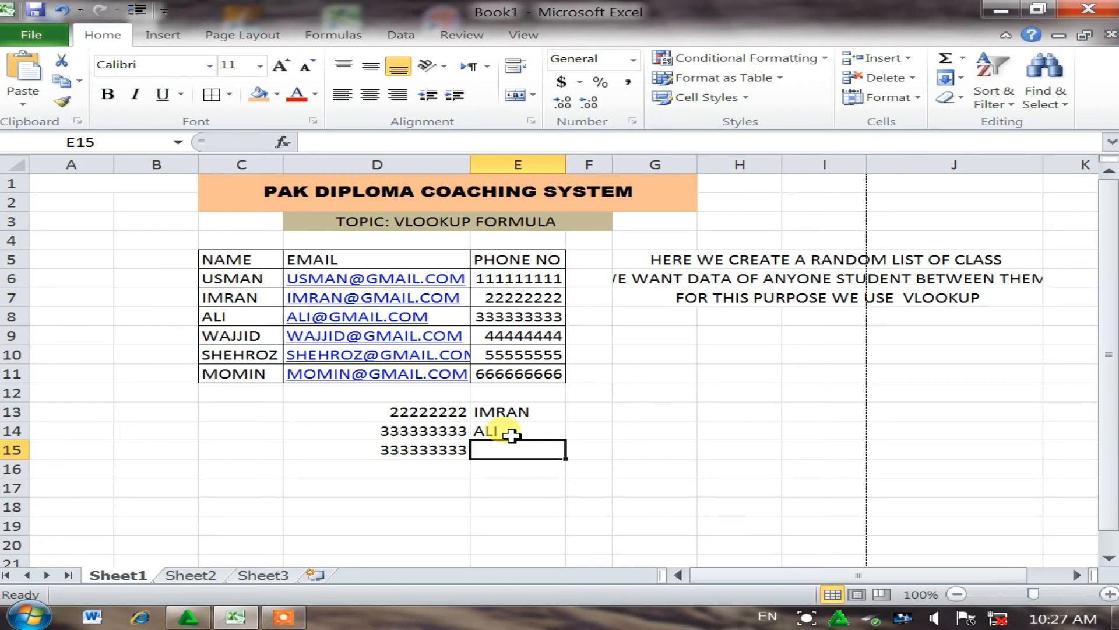
# Step: Replace the lookup value in cell E14 with the student name from row 10 of the list
pyautogui.click(242, 337)
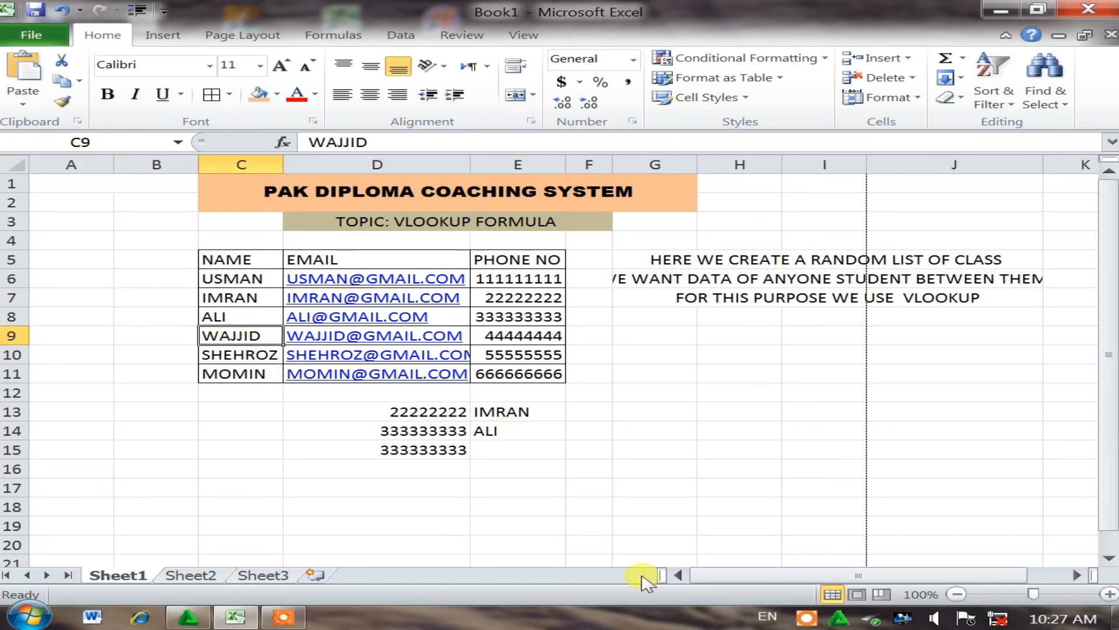
pyautogui.click(495, 430)
pyautogui.press('BackSpace')
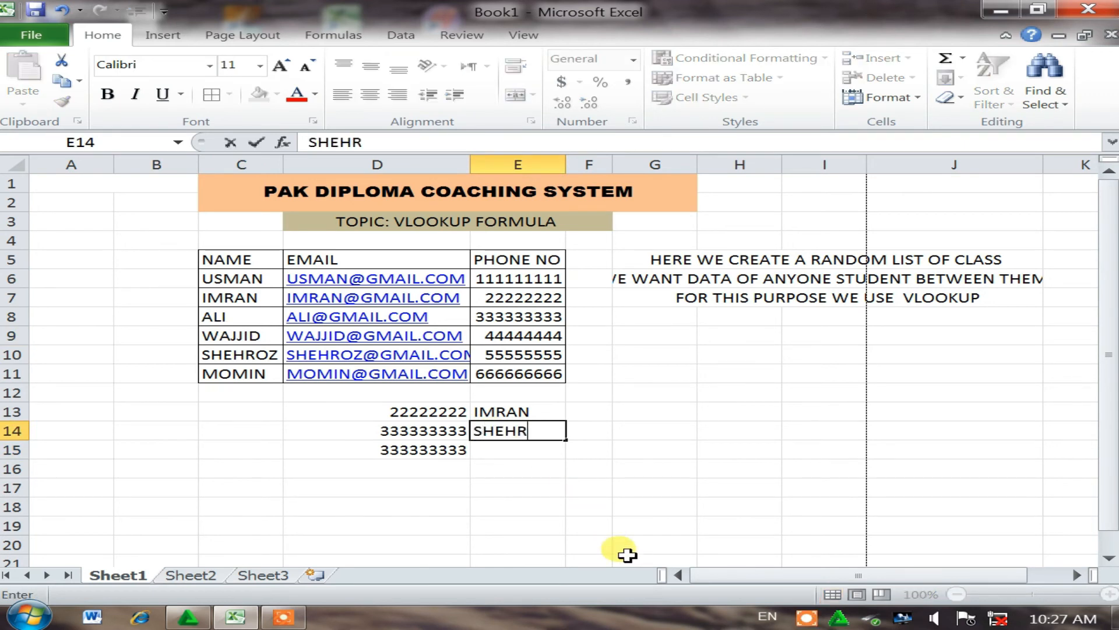
pyautogui.press('Return')
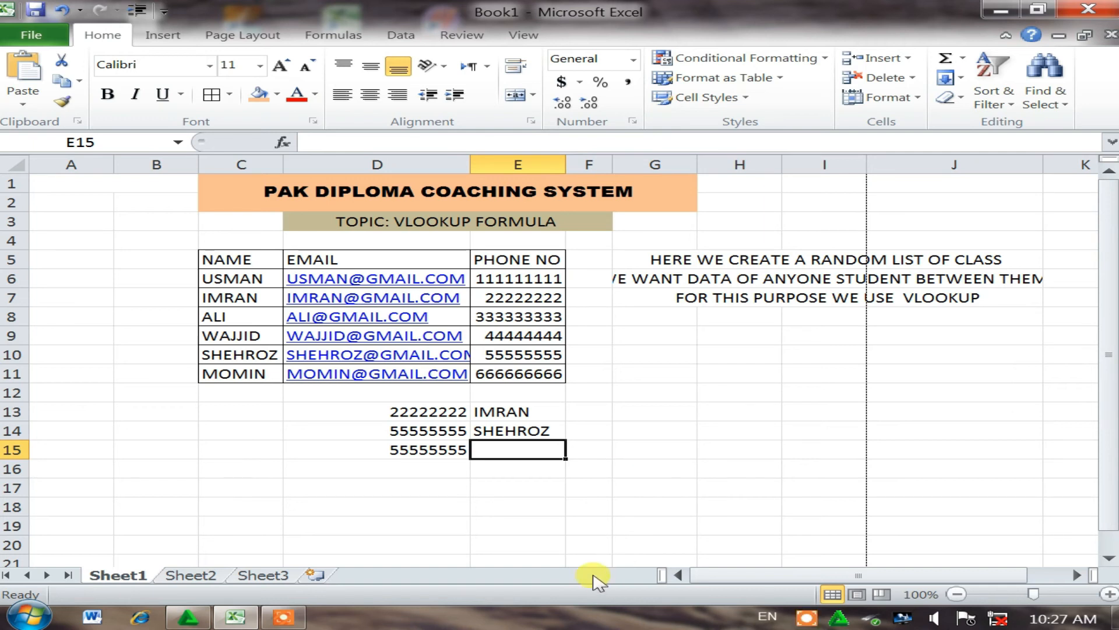
# Step: Set the column index argument of the VLOOKUP formula in cell D14 to 2 to return the email
pyautogui.doubleClick(408, 431)
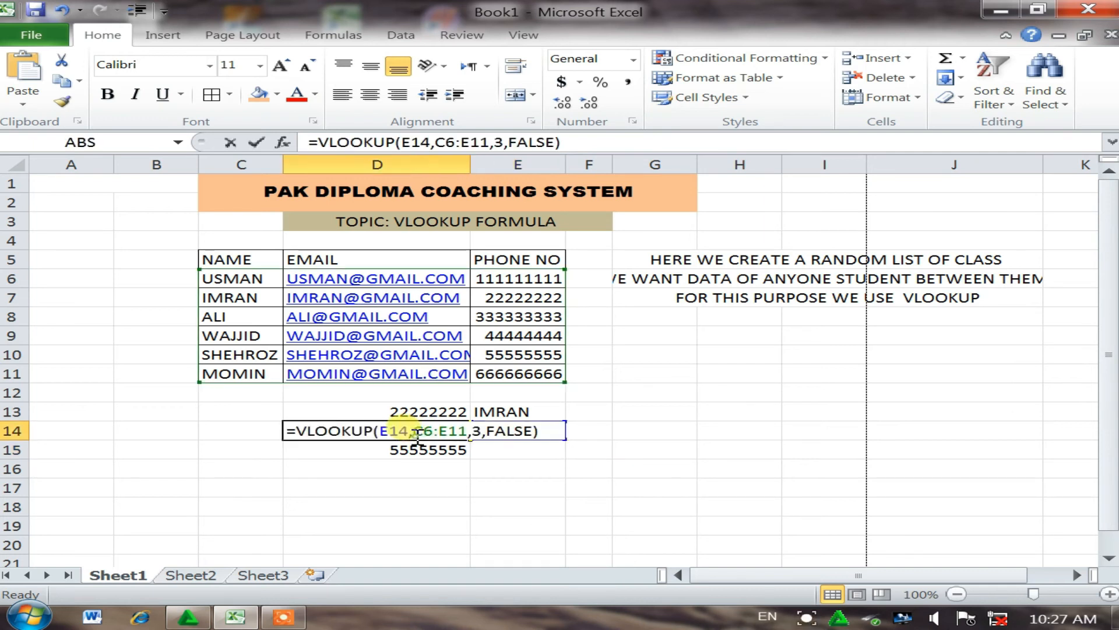
pyautogui.click(481, 431)
pyautogui.press('BackSpace')
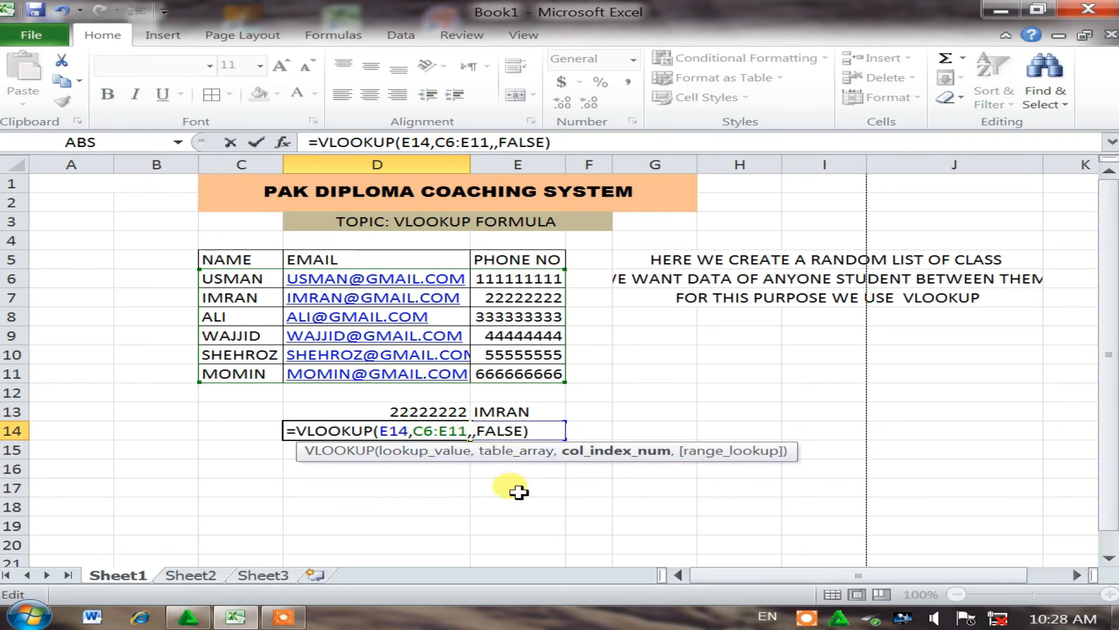
pyautogui.write('2')
pyautogui.press('Return')
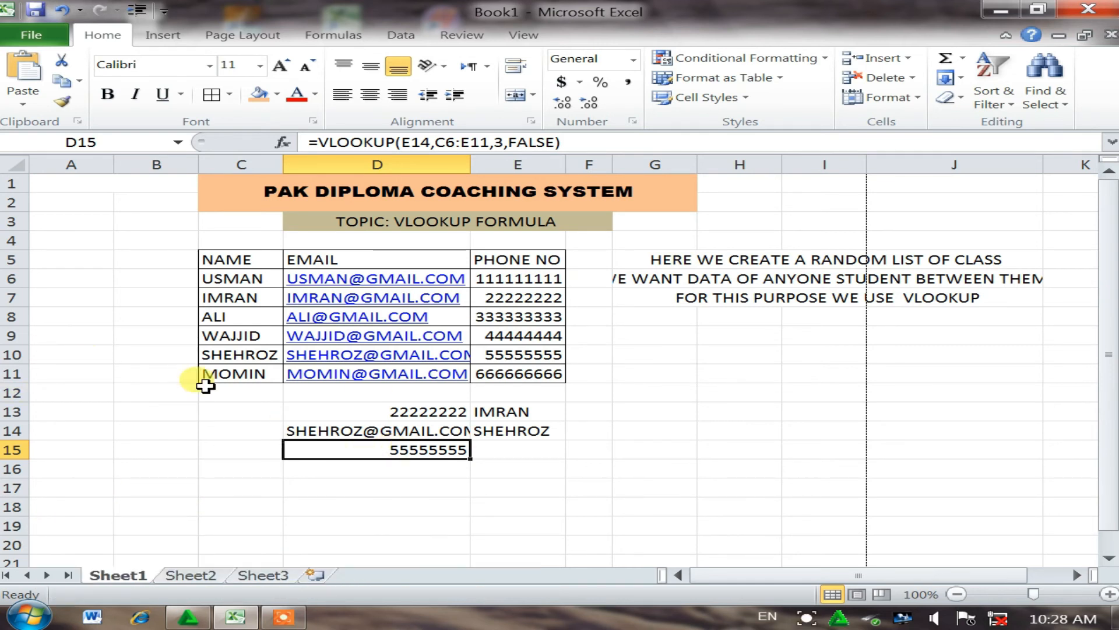
pyautogui.scroll(-1, 466, 472)
pyautogui.click(294, 430)
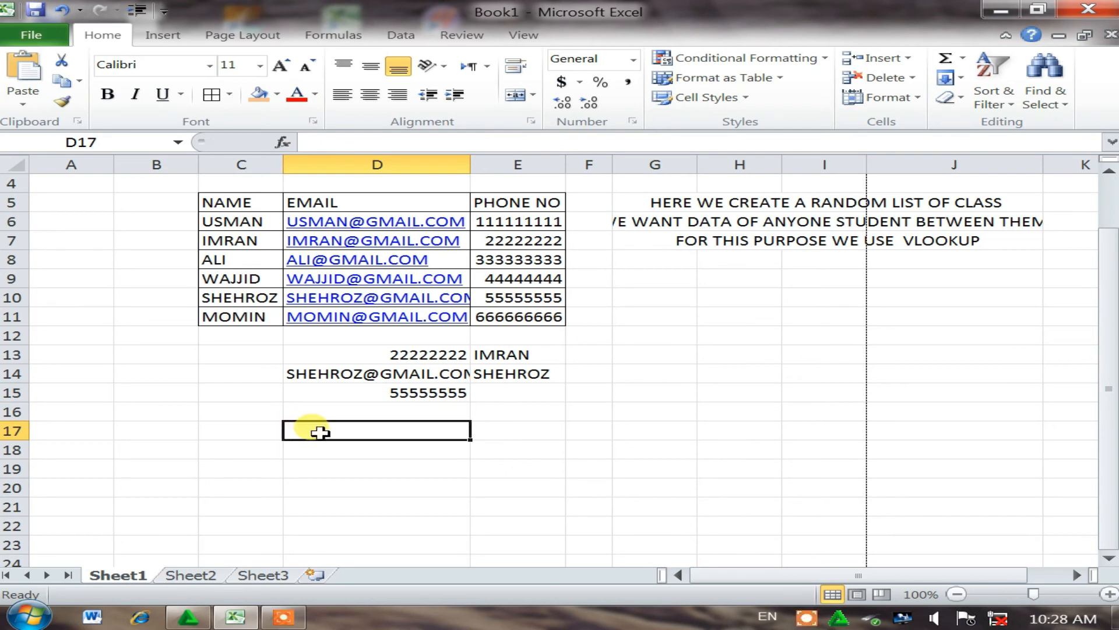
pyautogui.scroll(1, 319, 432)
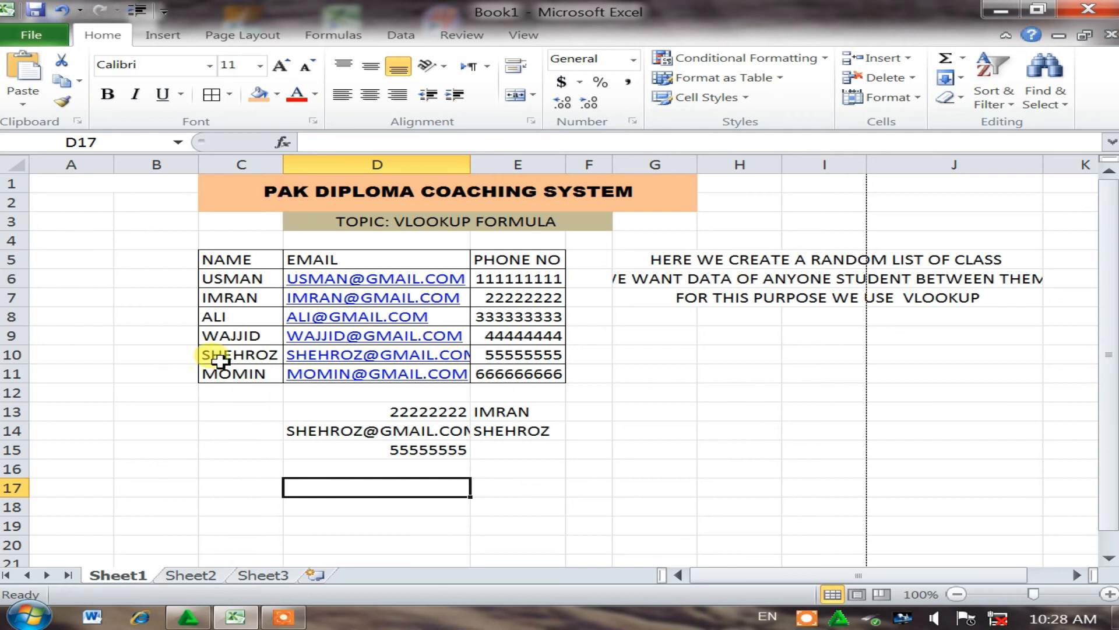
# Step: Replace the student name in cell C9 of the class list with a different first name
pyautogui.click(239, 337)
pyautogui.press('BackSpace')
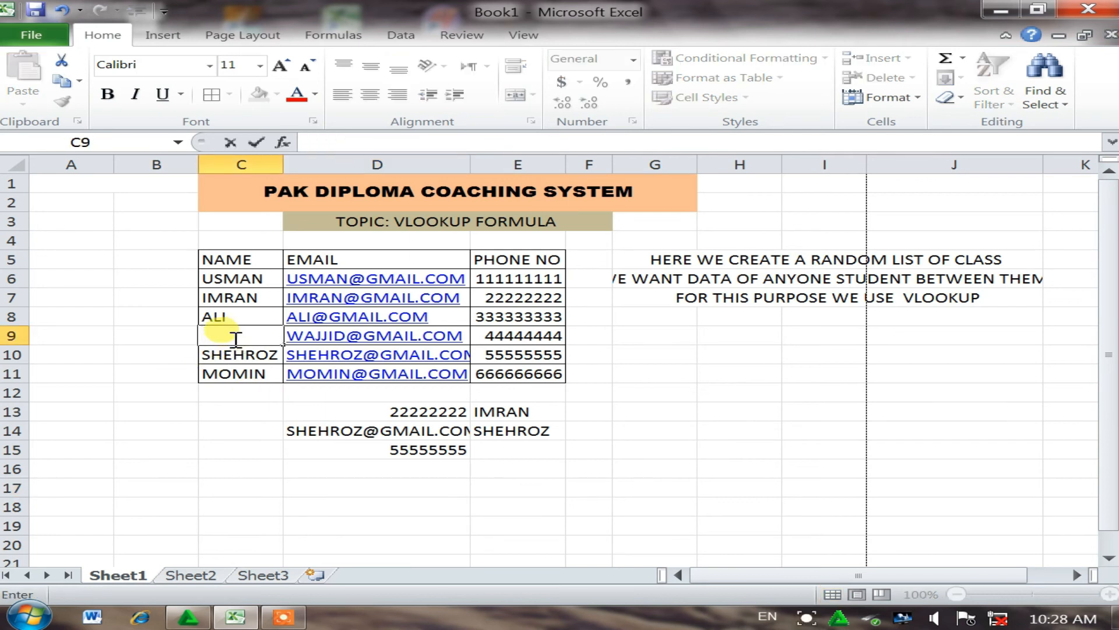
pyautogui.write('AHMED')
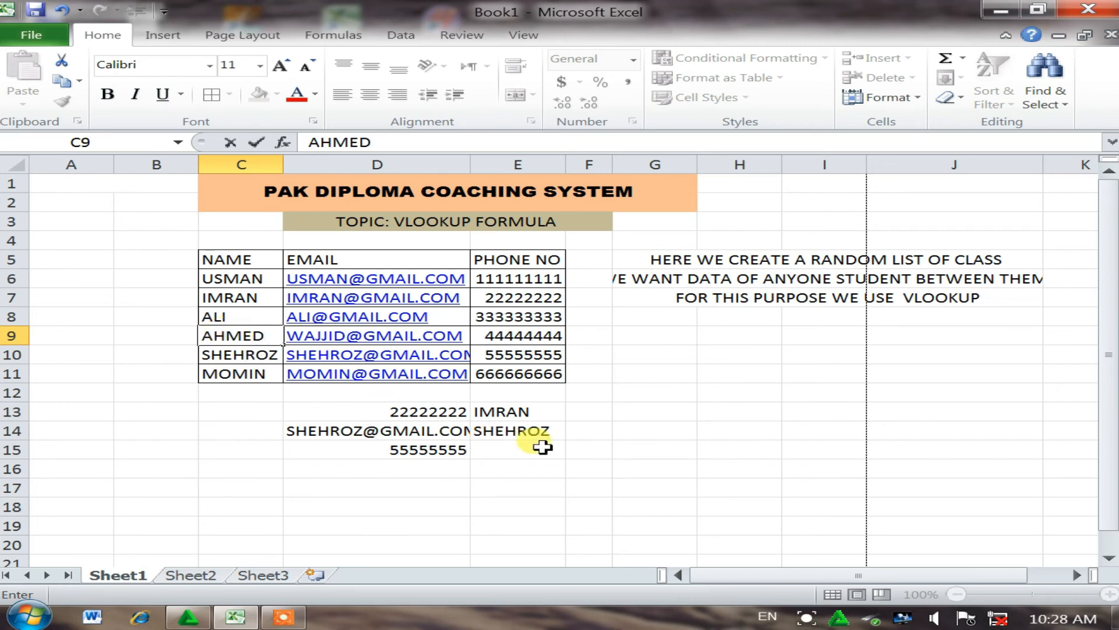
# Step: Enter the new student name from cell C9 as the lookup value in cell E14
pyautogui.click(513, 430)
pyautogui.press('BackSpace')
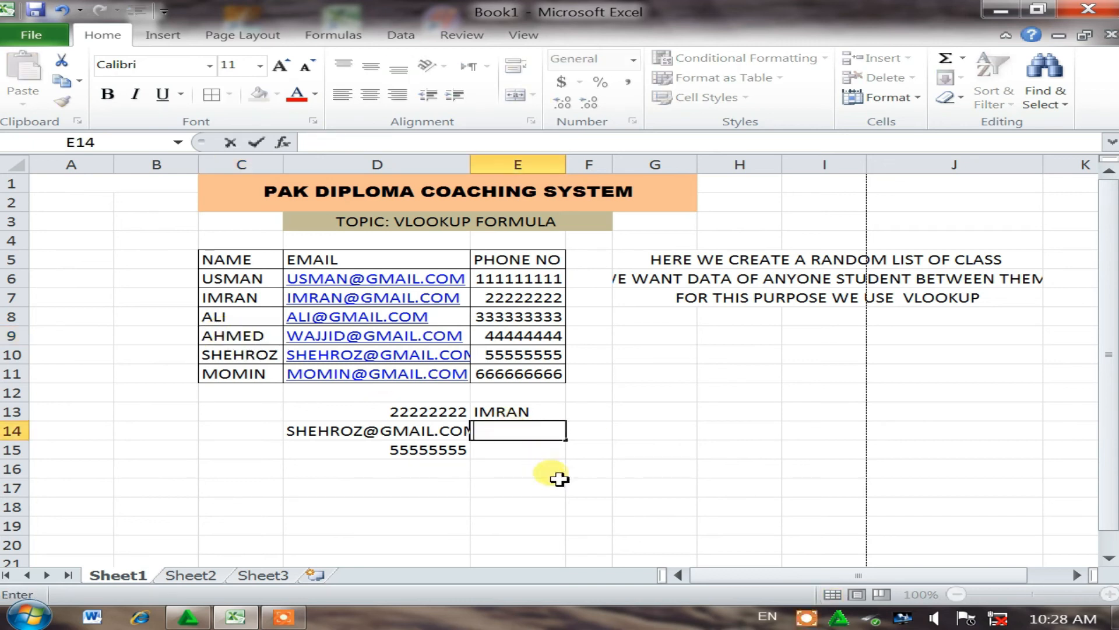
pyautogui.write('AHMED')
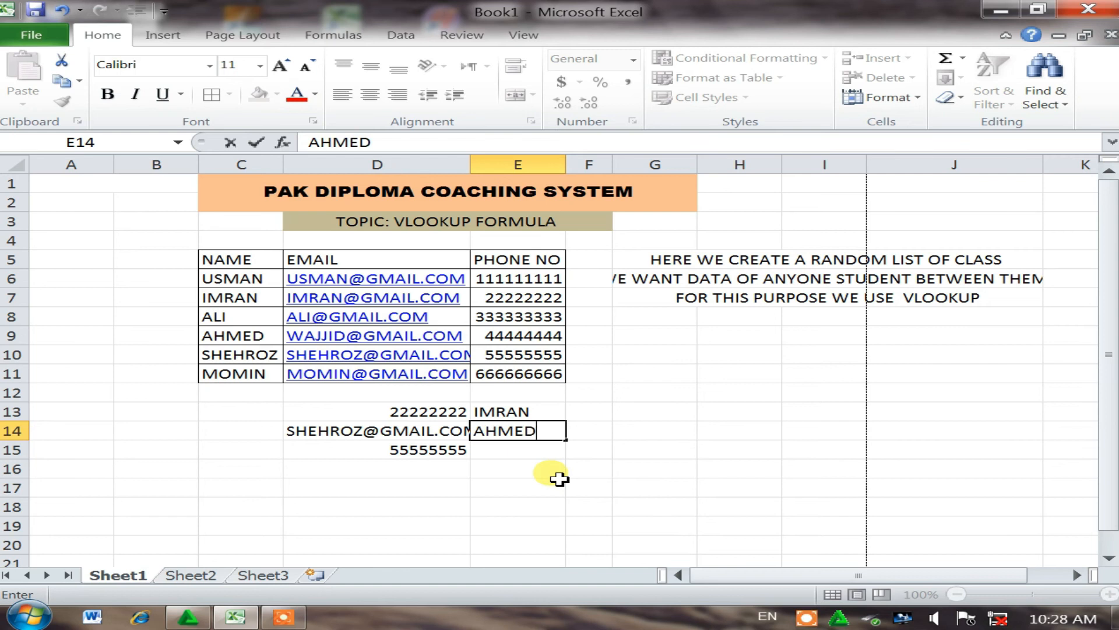
pyautogui.press('Return')
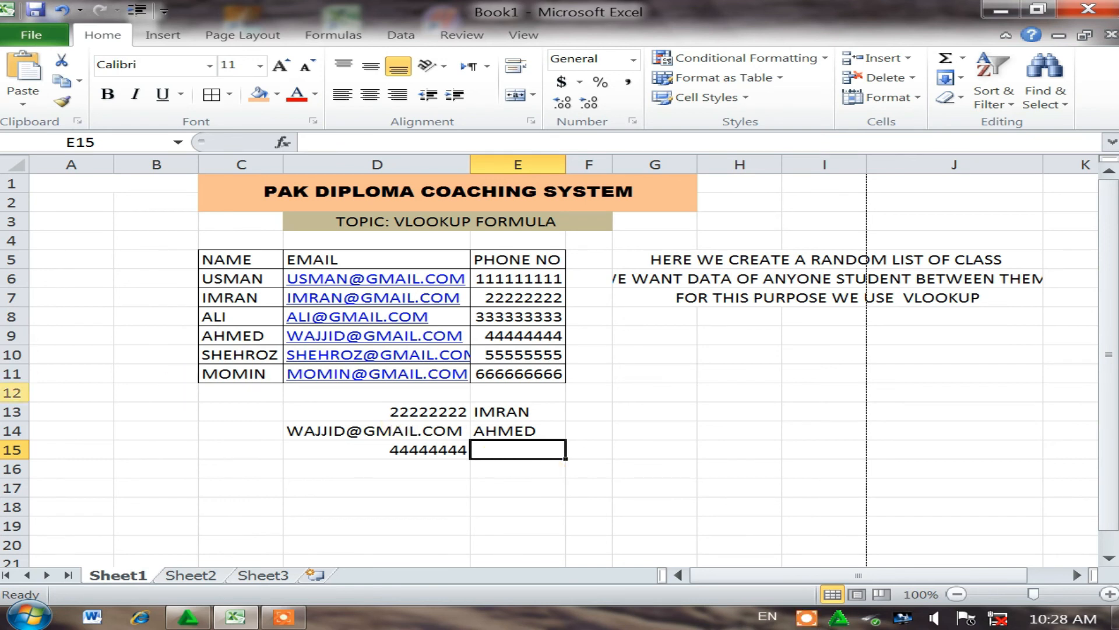
pyautogui.scroll(-2, 424, 484)
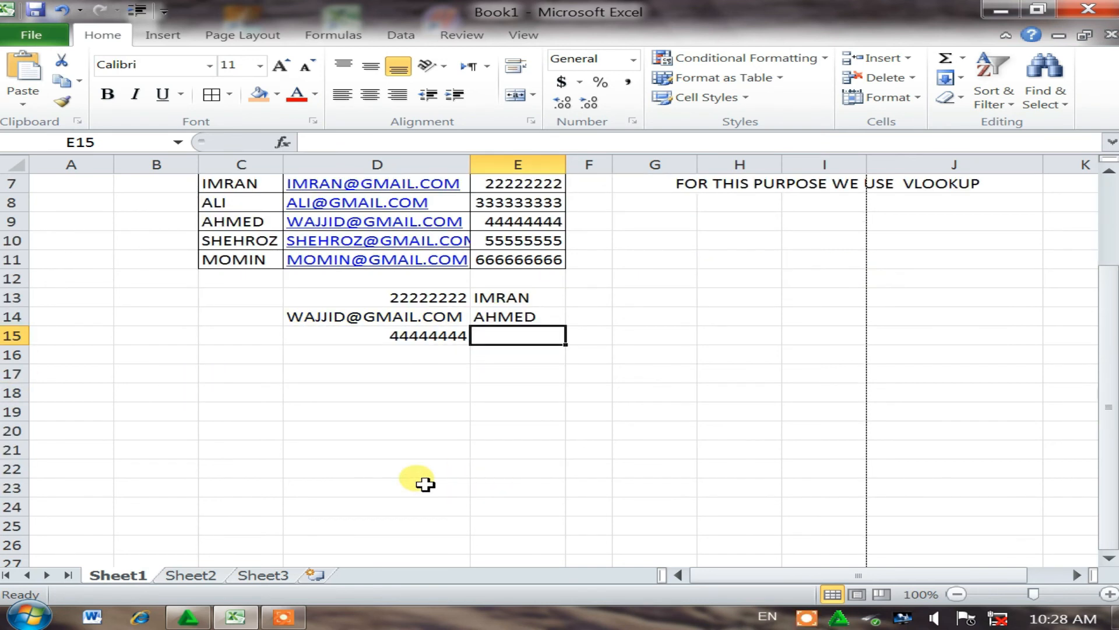
pyautogui.scroll(2, 424, 483)
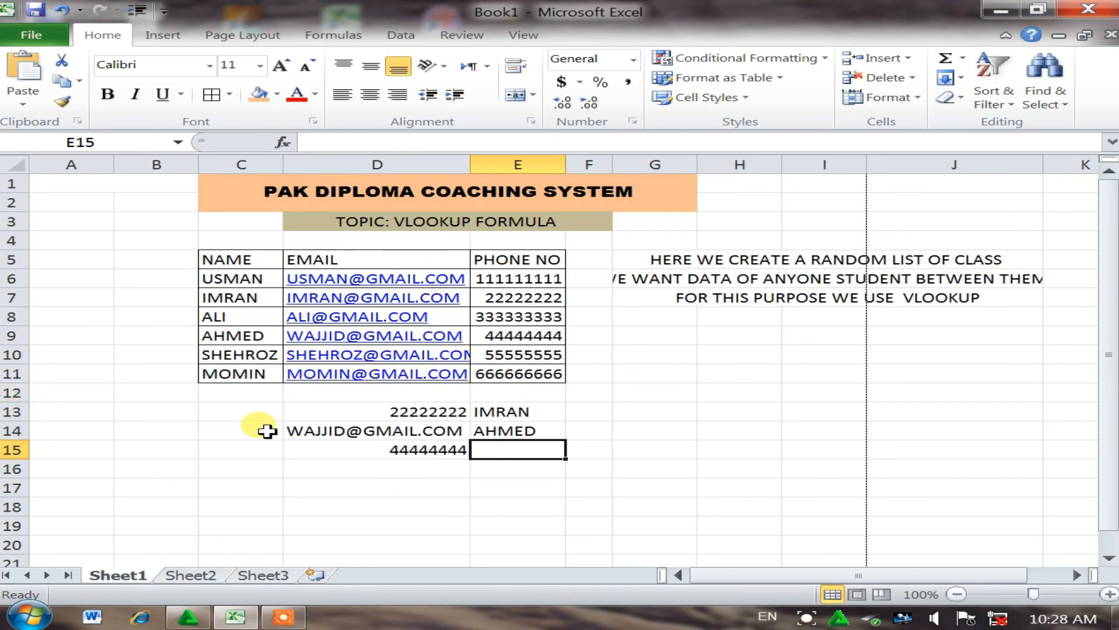
pyautogui.scroll(-2, 234, 417)
pyautogui.scroll(2, 280, 402)
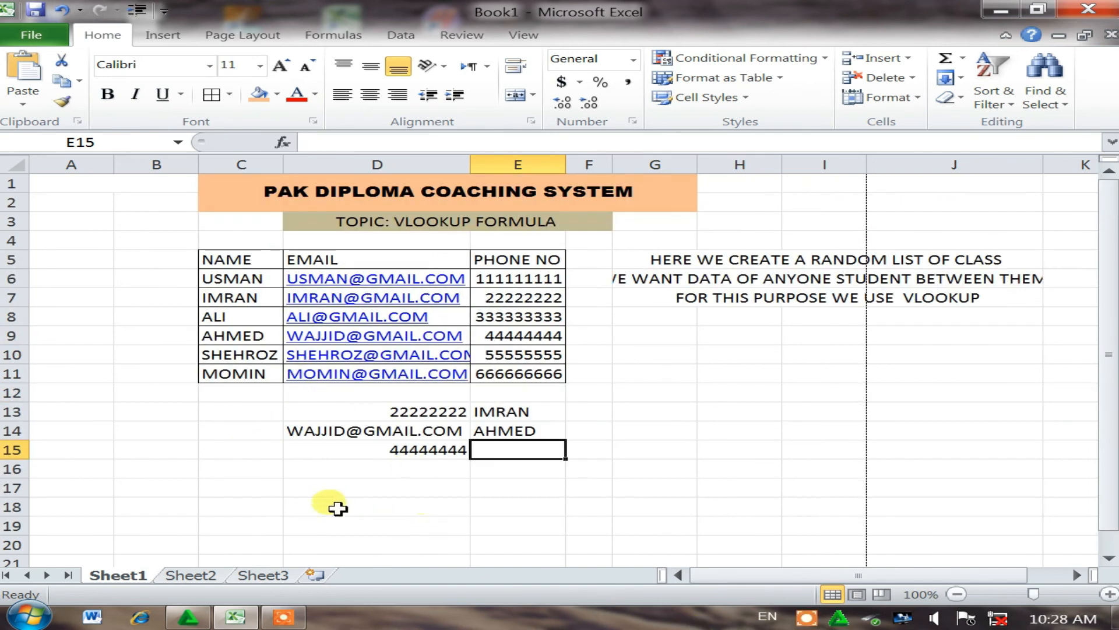
# Step: Merge and center cells D17:H18 below the lookup results and enter the text "THANKS FOR WATCHING" in them
pyautogui.moveTo(288, 484); pyautogui.dragTo(715, 512)
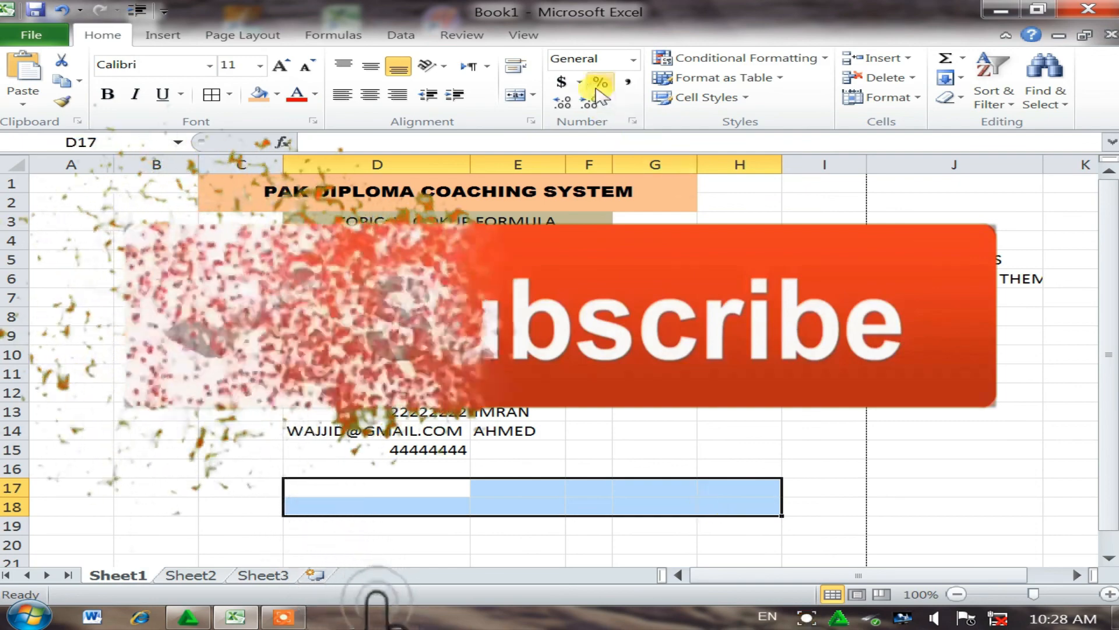
pyautogui.click(515, 96)
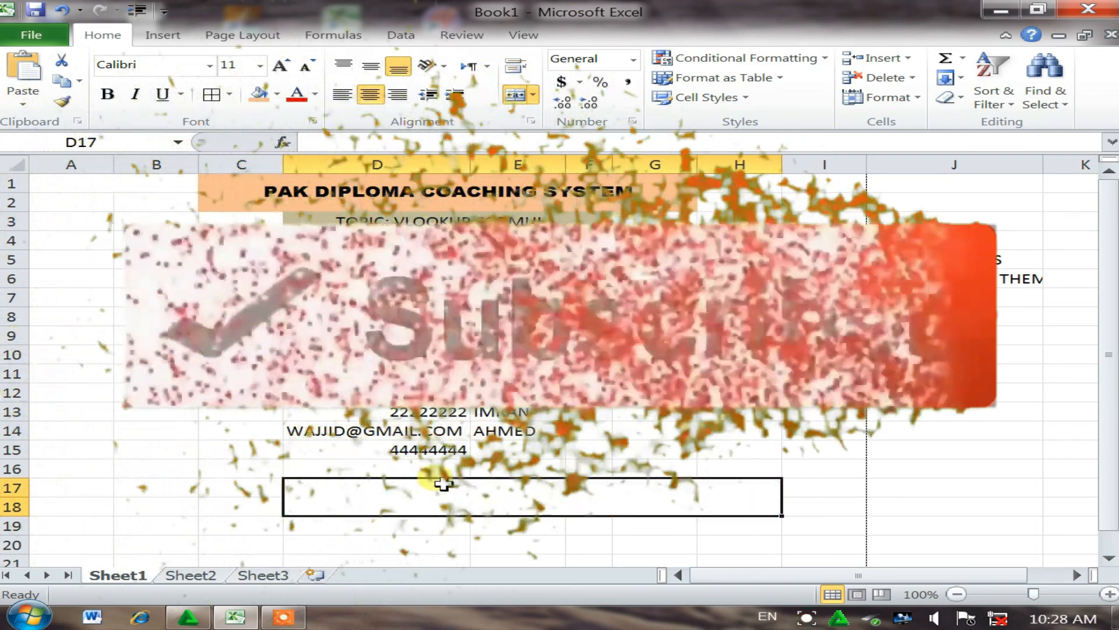
pyautogui.write('THANKS')
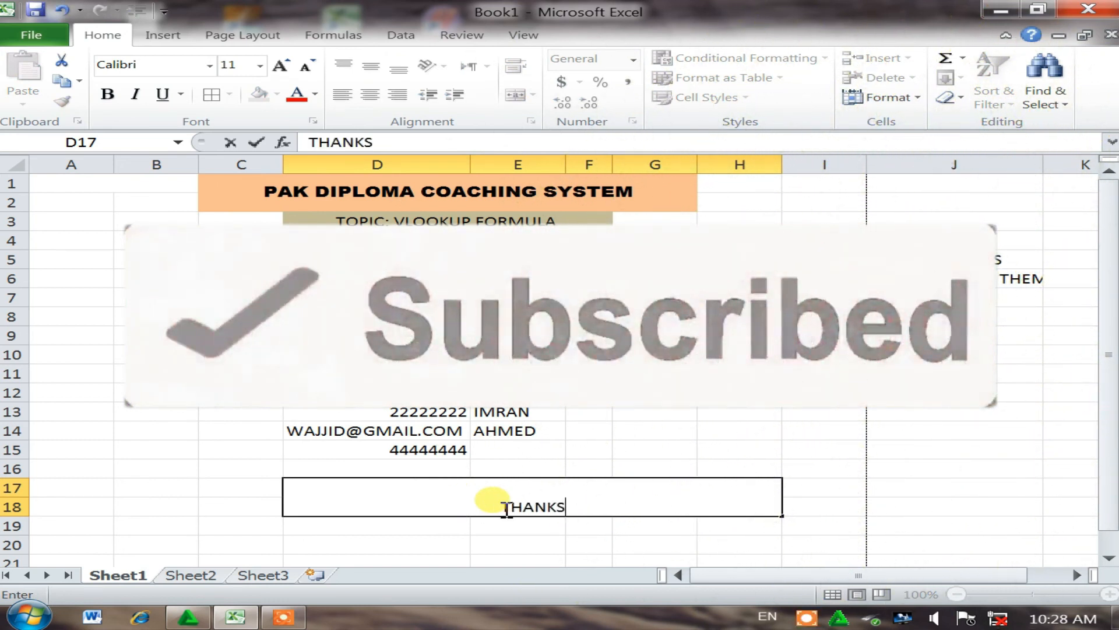
pyautogui.write(' FOR WA')
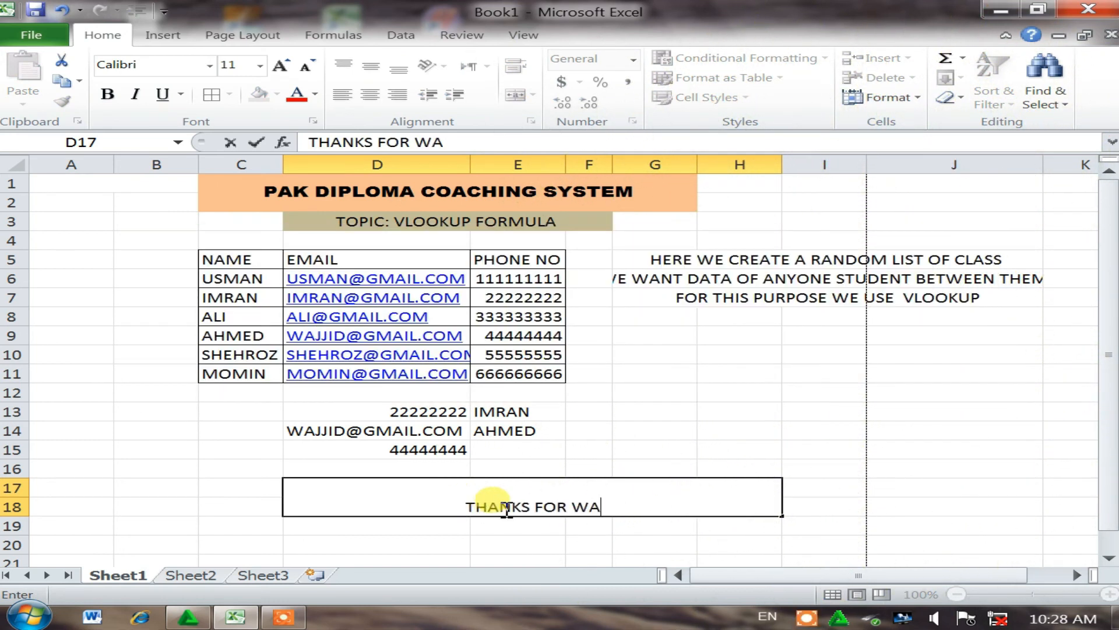
pyautogui.write('TCHING')
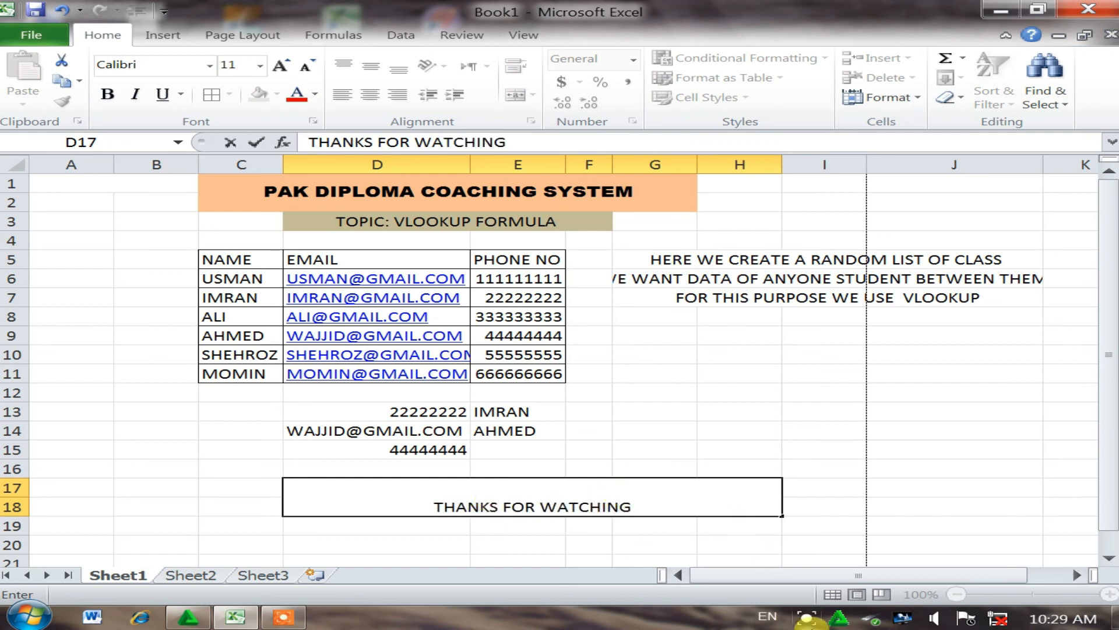
pyautogui.click(817, 619)
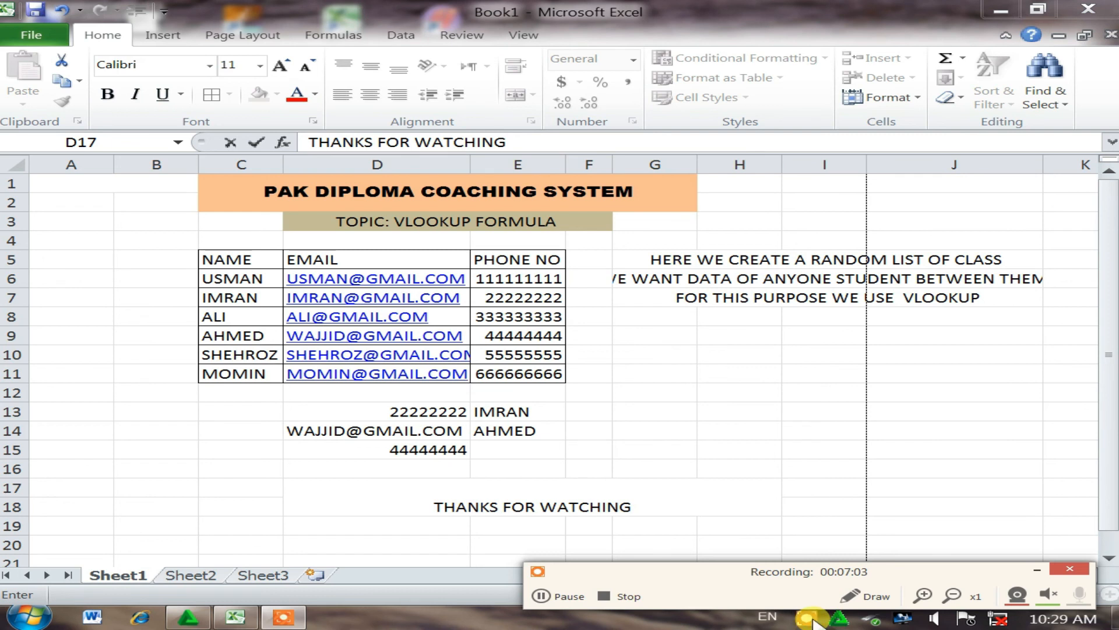
pyautogui.click(610, 597)
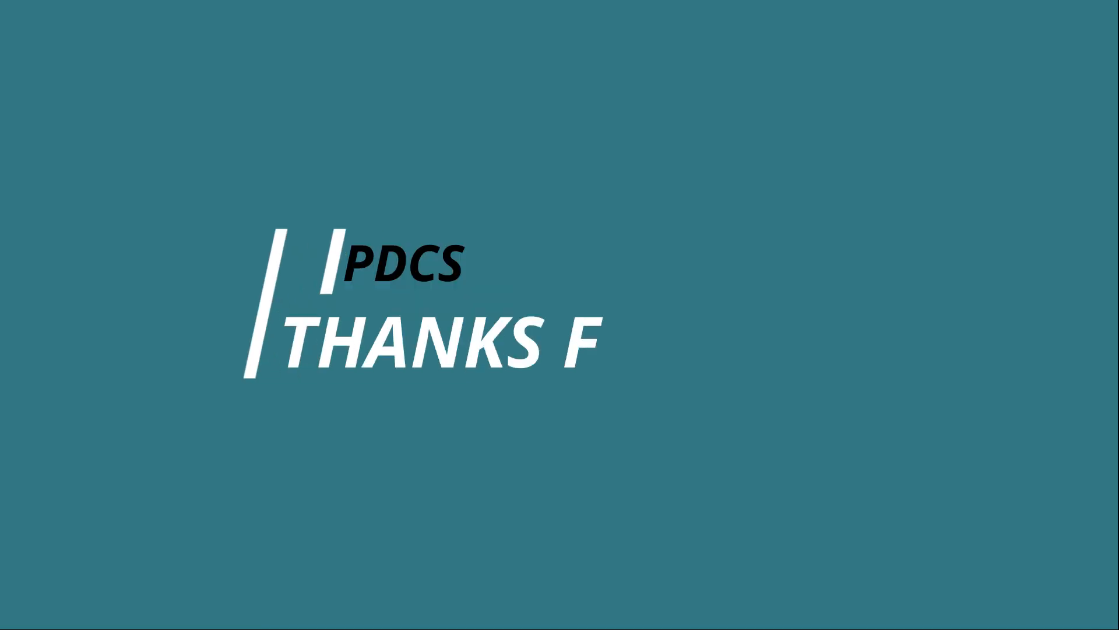